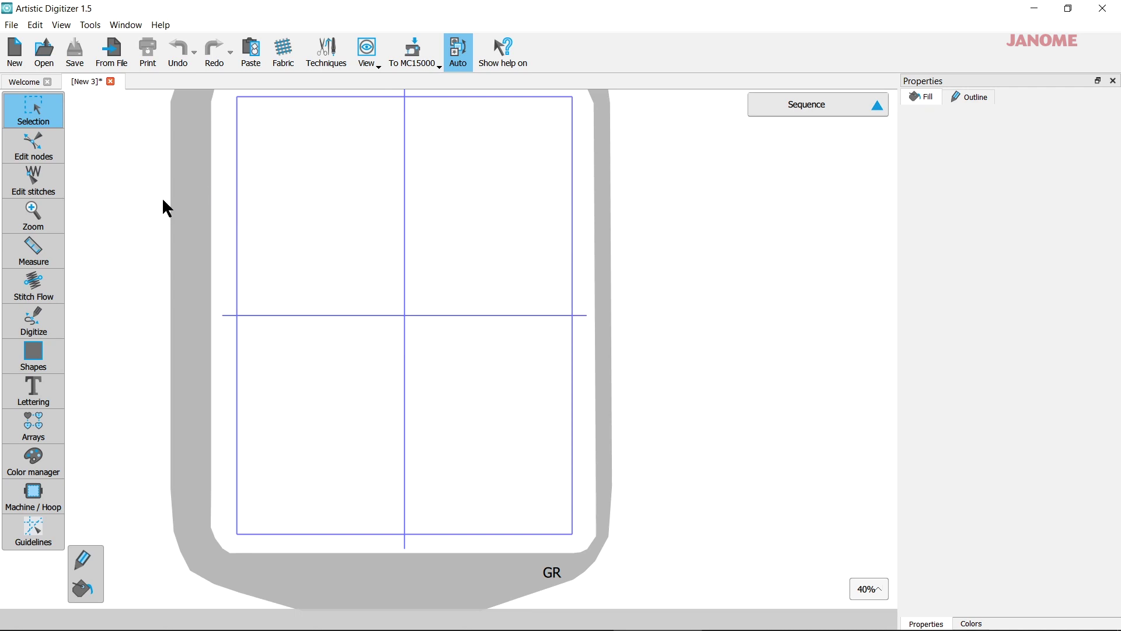
Step: Show the Lettering tool's Text and Monogram choices in the left toolbar
mouse_move(55, 385)
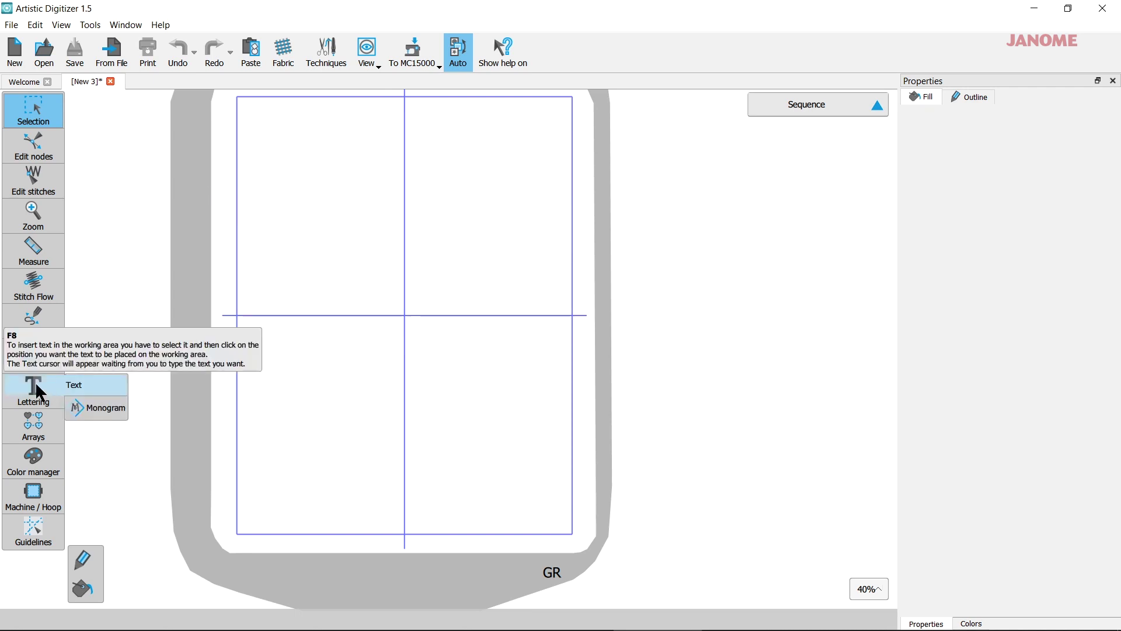
Step: Create a text object reading LOVE
click(74, 390)
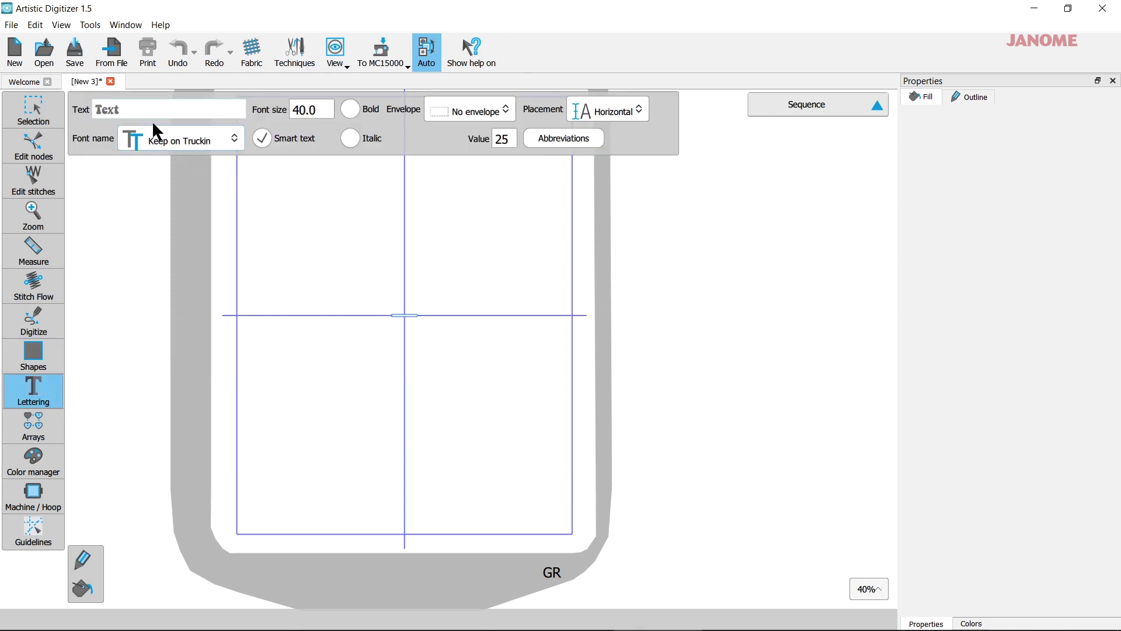
text(LO)
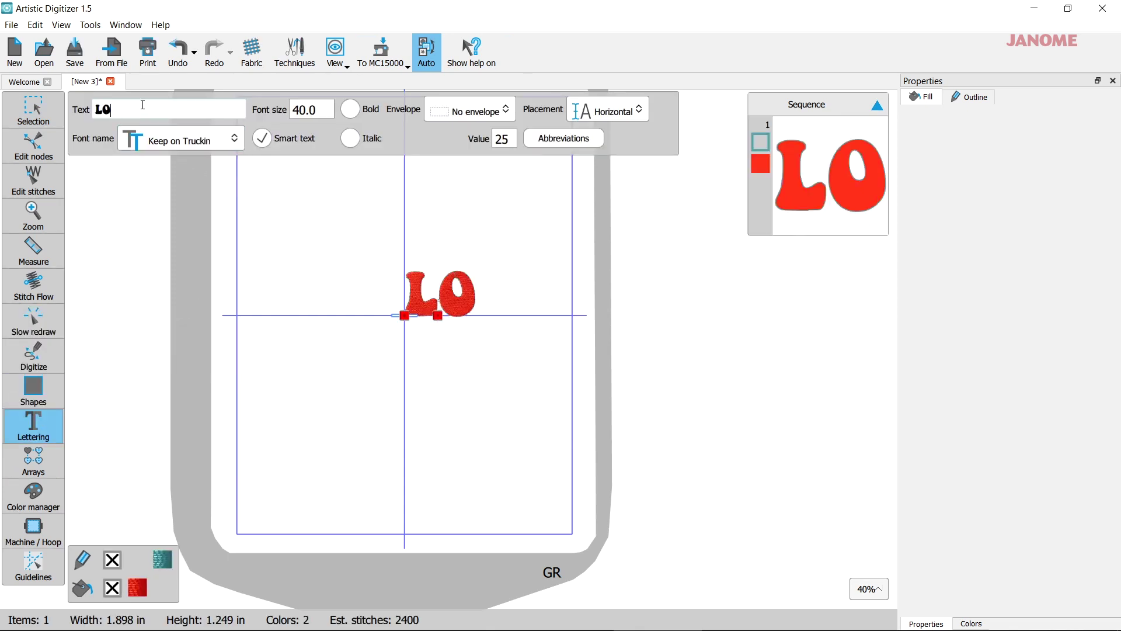
text(VE)
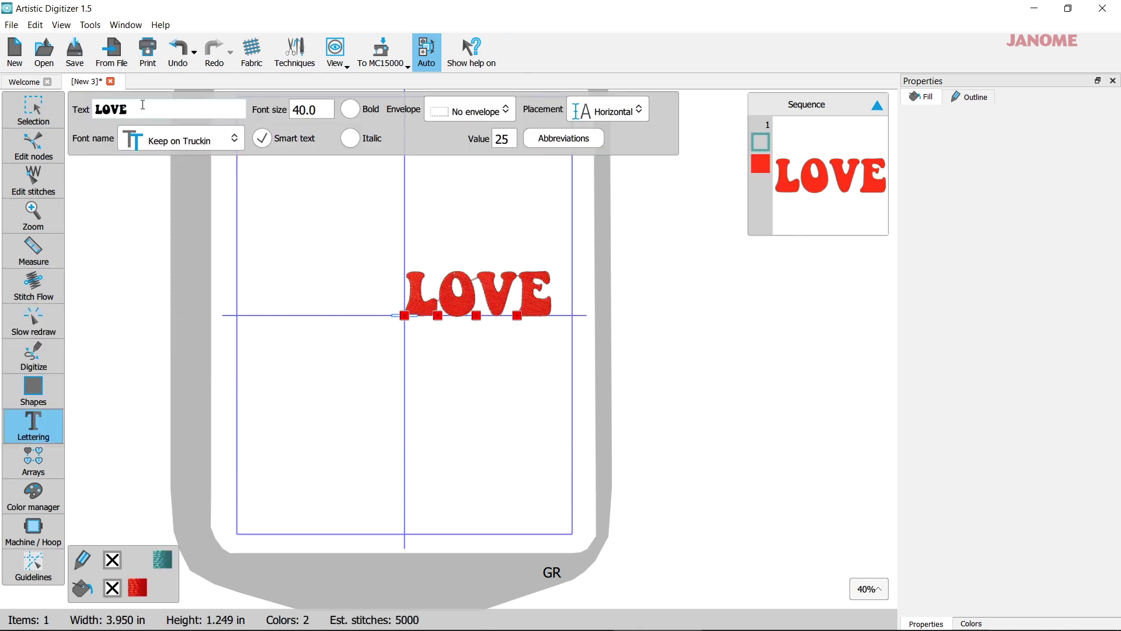
click(170, 145)
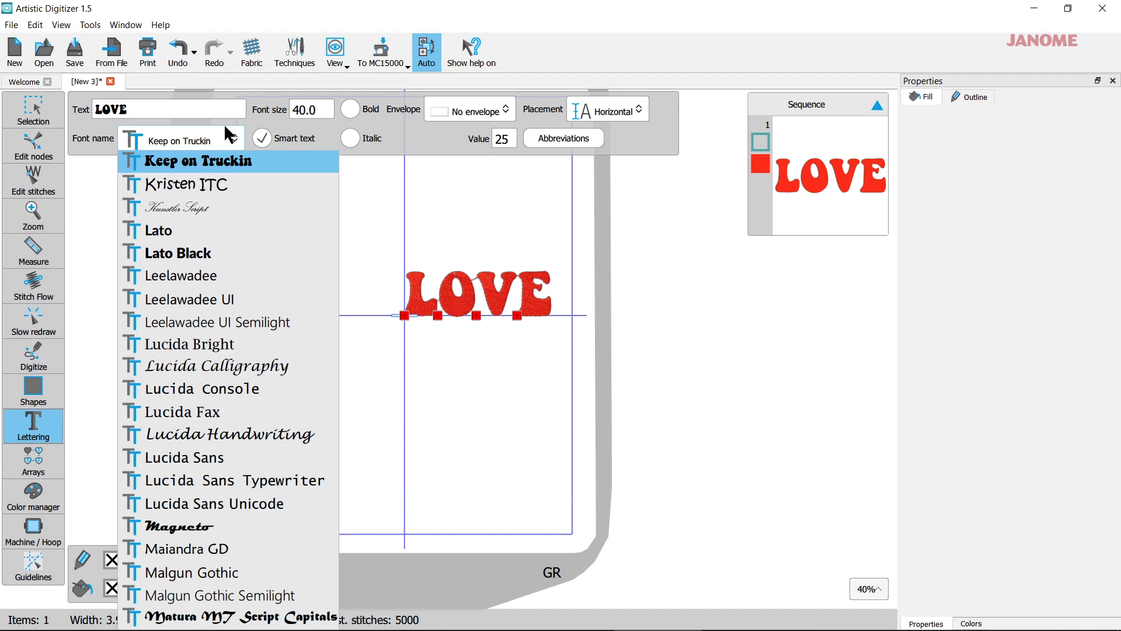
click(210, 145)
Step: Set the LOVE lettering's font to Keep on Truckin
scroll(210, 145, down, 3)
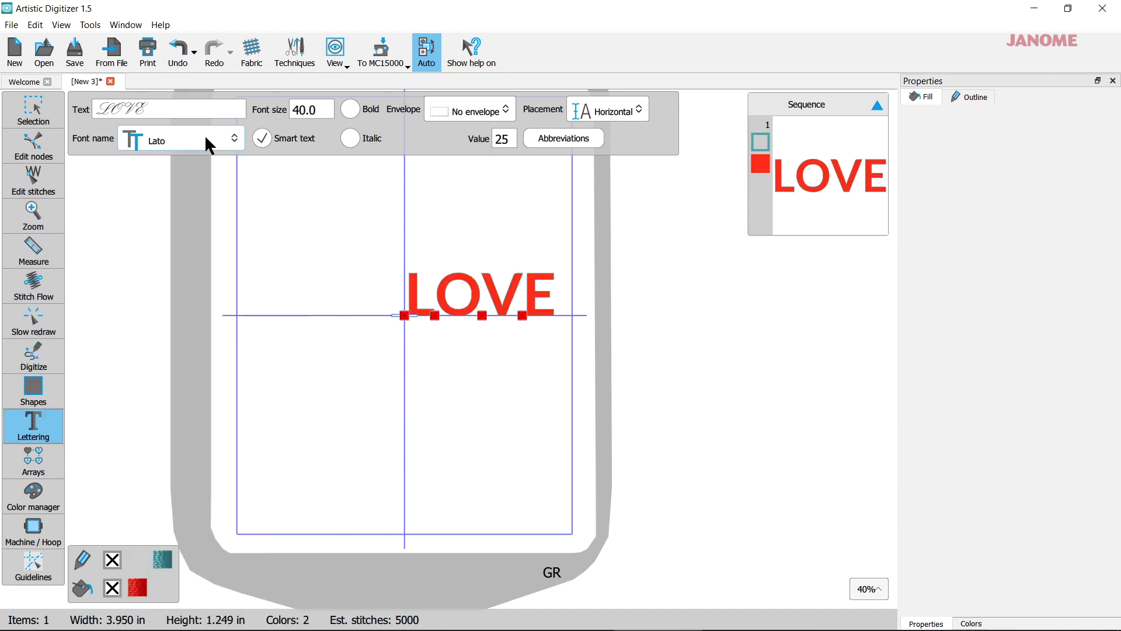
scroll(210, 145, up, 3)
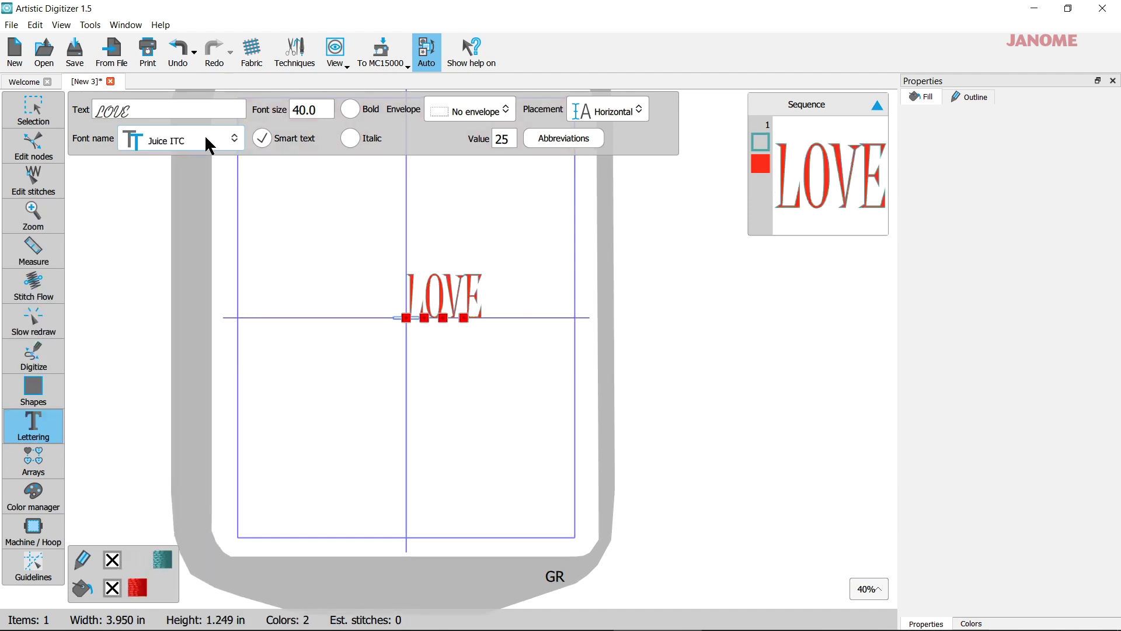
scroll(210, 145, up, 4)
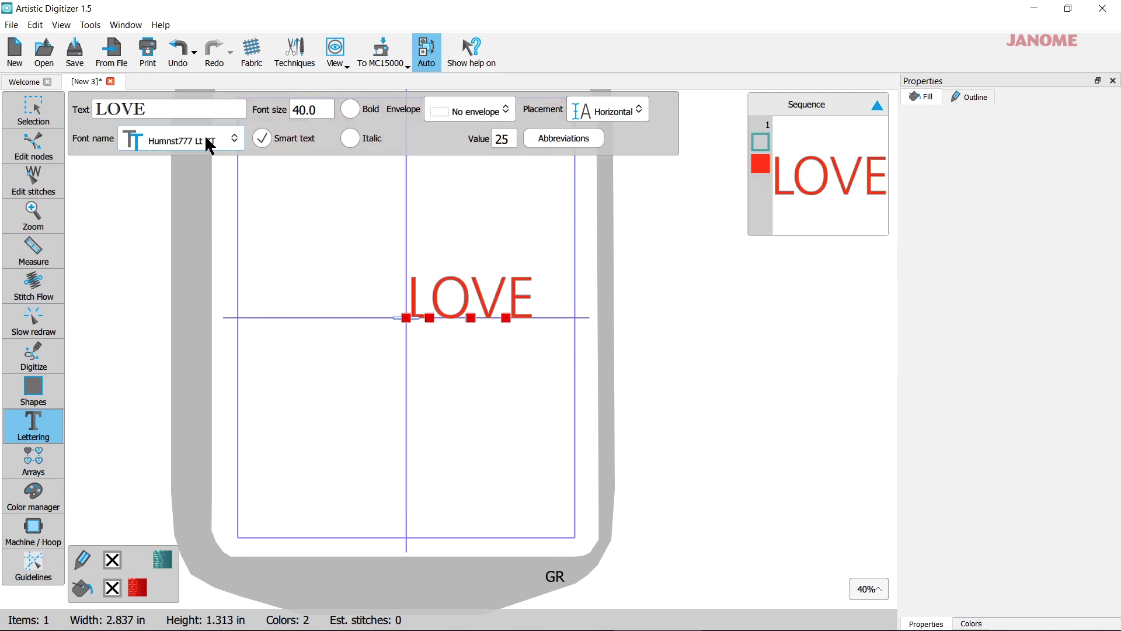
scroll(210, 145, up, 3)
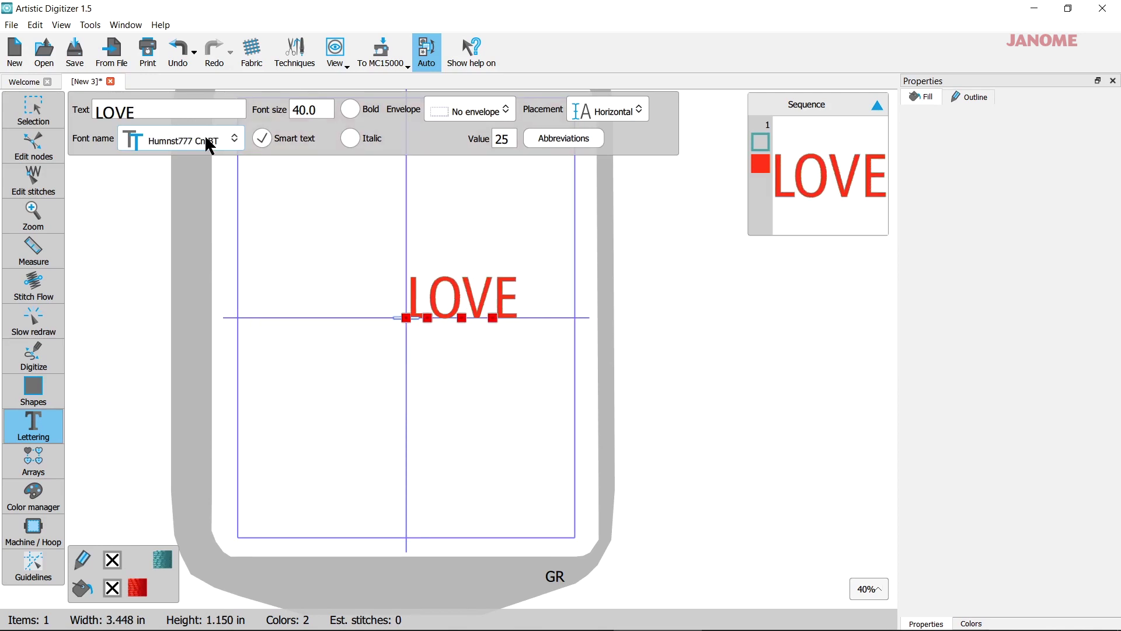
scroll(210, 144, down, 4)
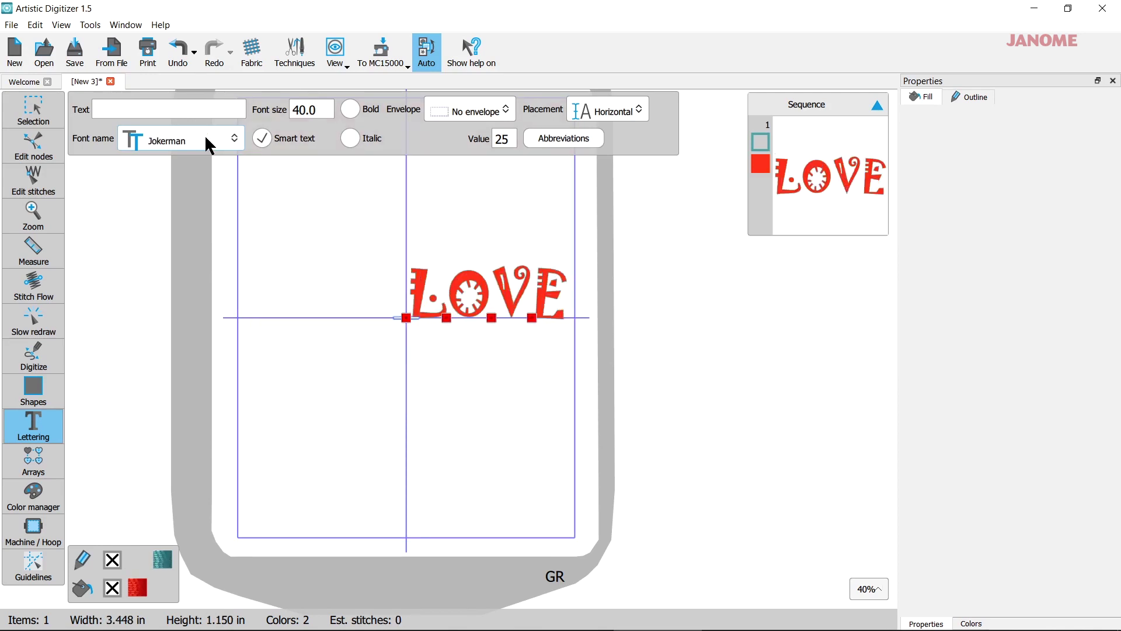
scroll(210, 145, down, 3)
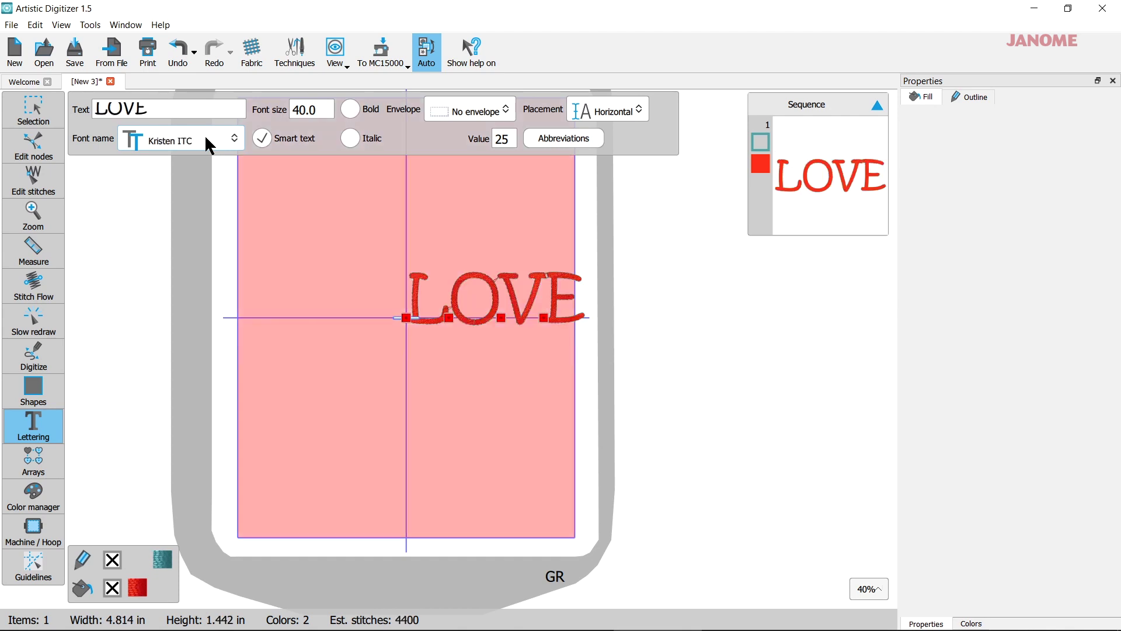
click(228, 145)
scroll(196, 175, up, 2)
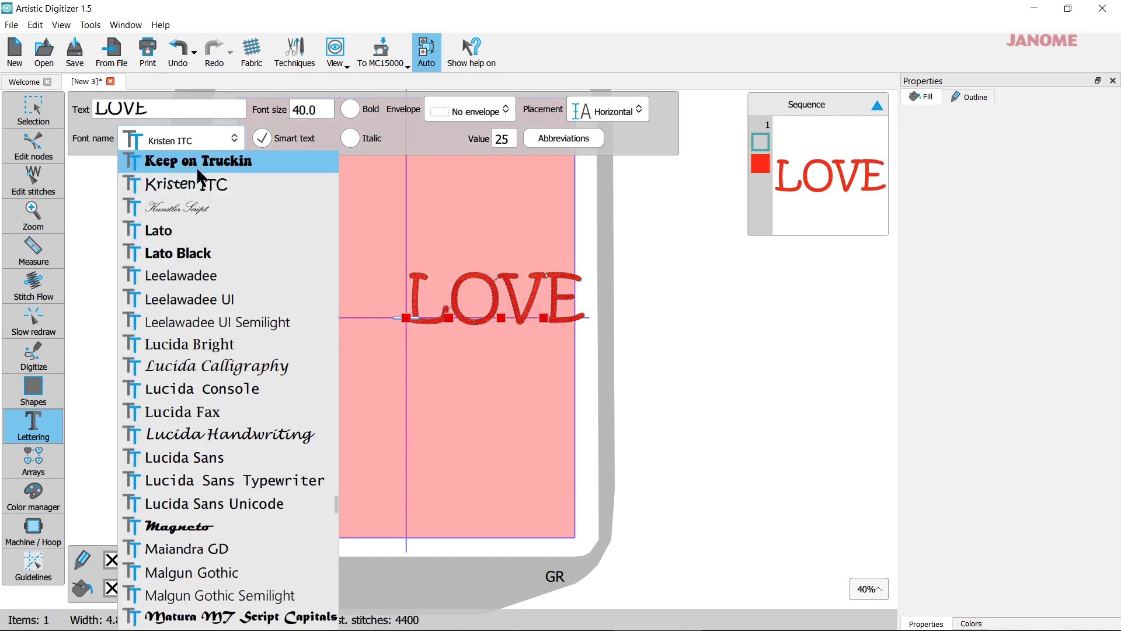
click(197, 183)
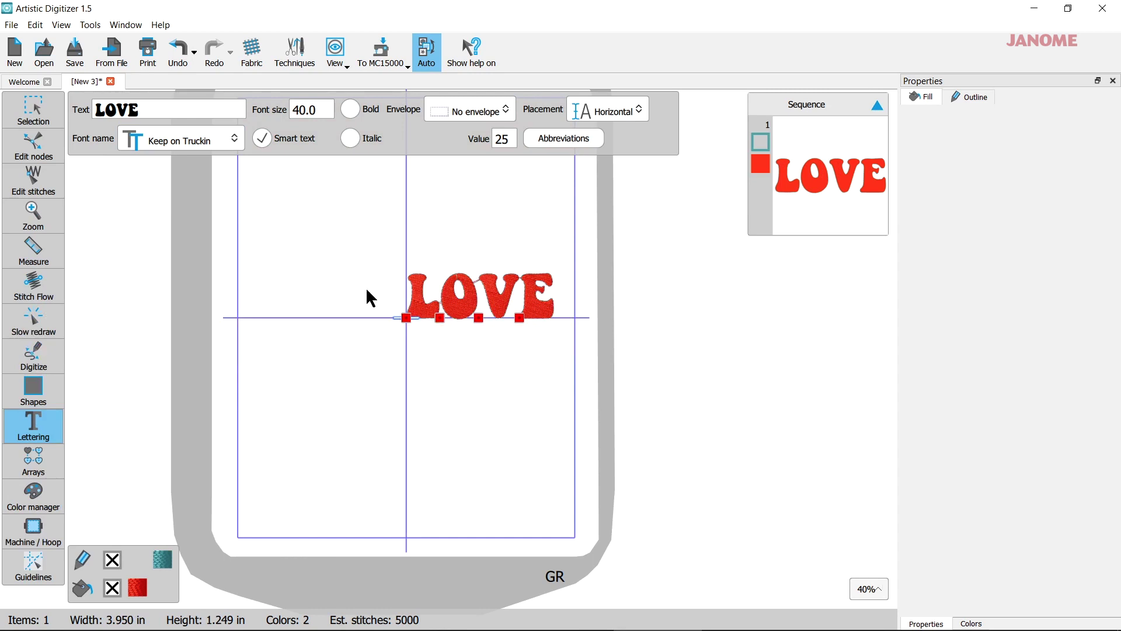
Step: Select the LOVE lettering with rectangle selection and move it up and left
click(34, 108)
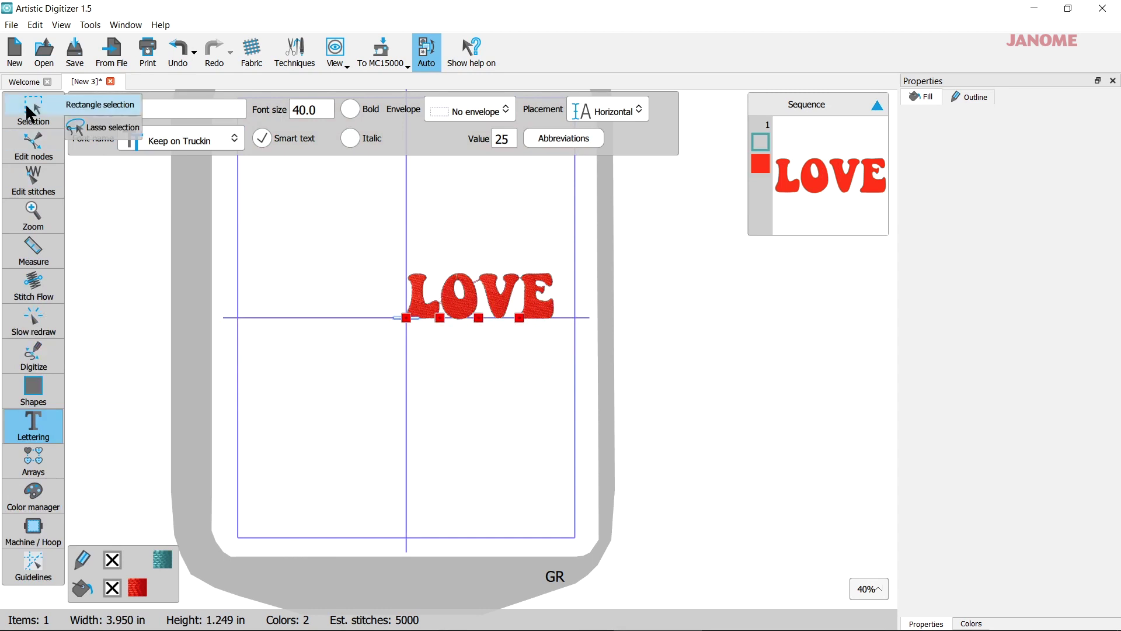
click(97, 104)
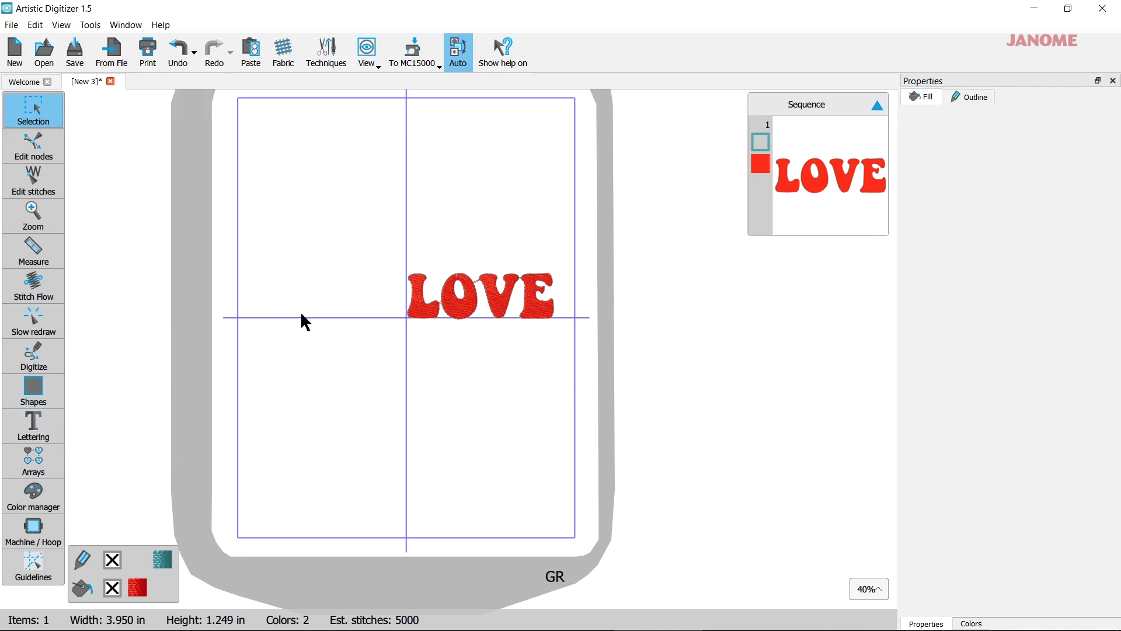
drag(389, 220, 578, 317)
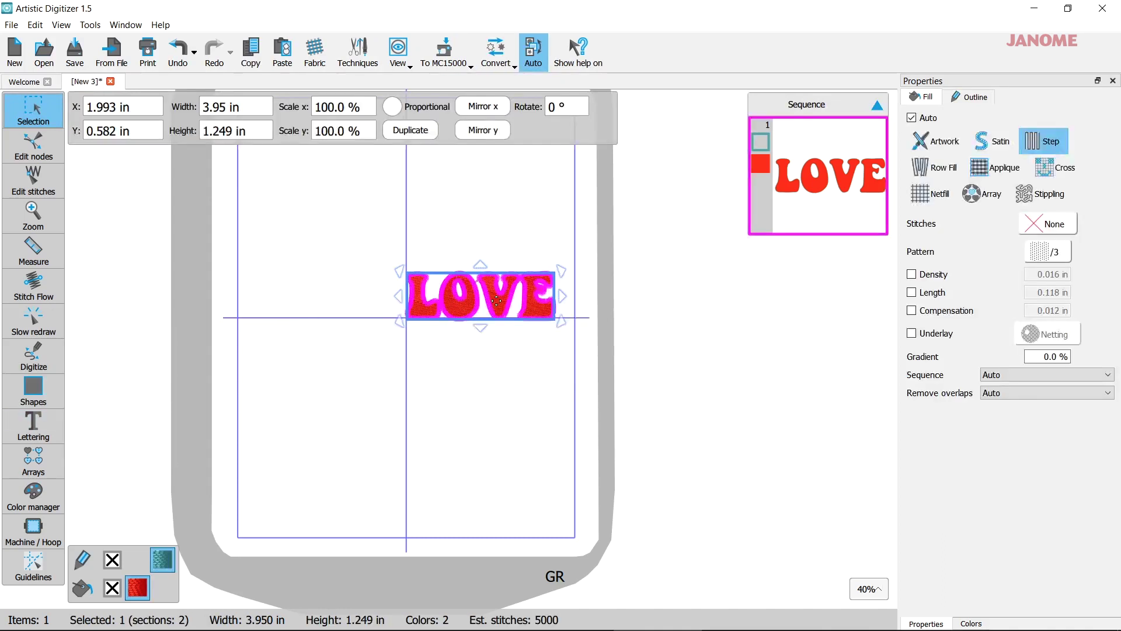
drag(496, 301, 460, 219)
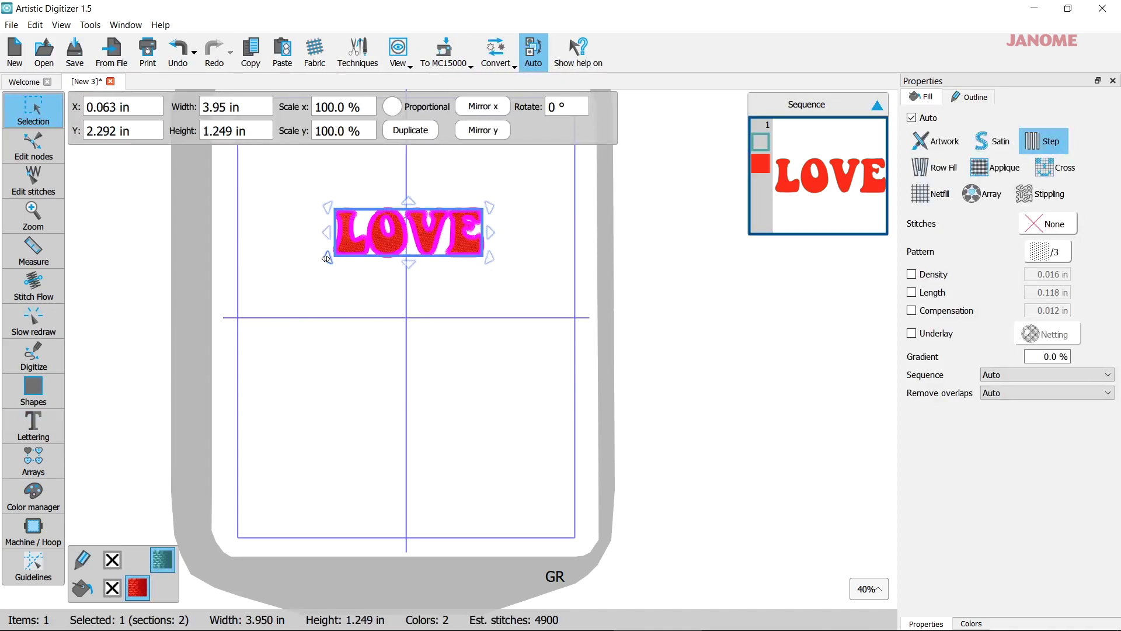
Step: Enlarge LOVE to about 14 × 4.4 in and position it across the hoop's top
drag(327, 259, 131, 320)
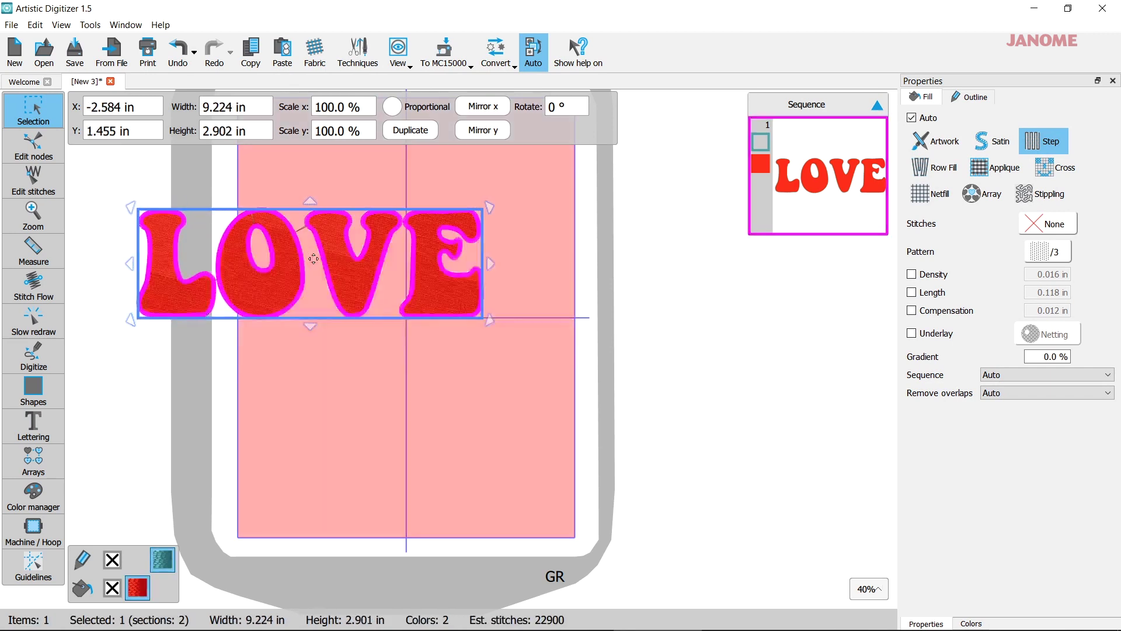
drag(314, 259, 362, 170)
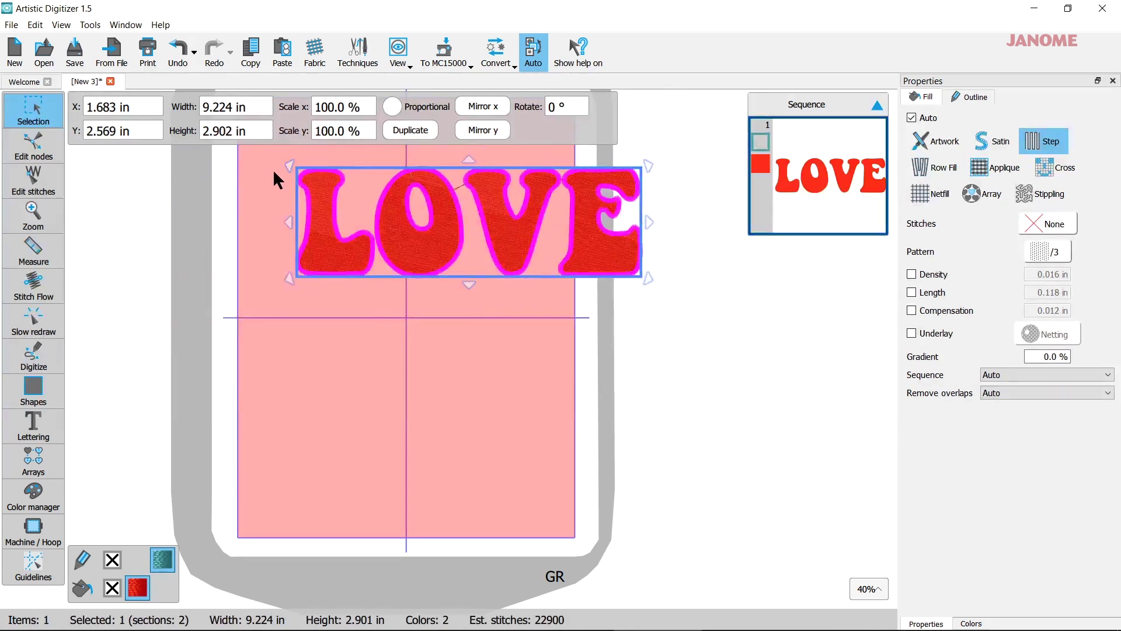
drag(288, 163, 229, 146)
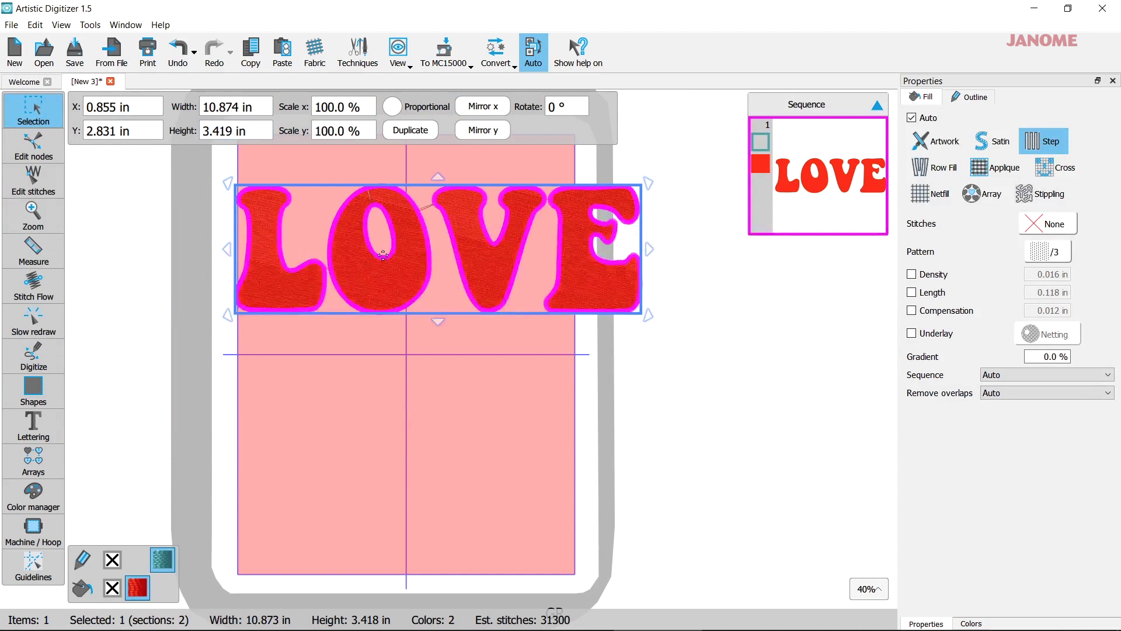
drag(383, 255, 442, 231)
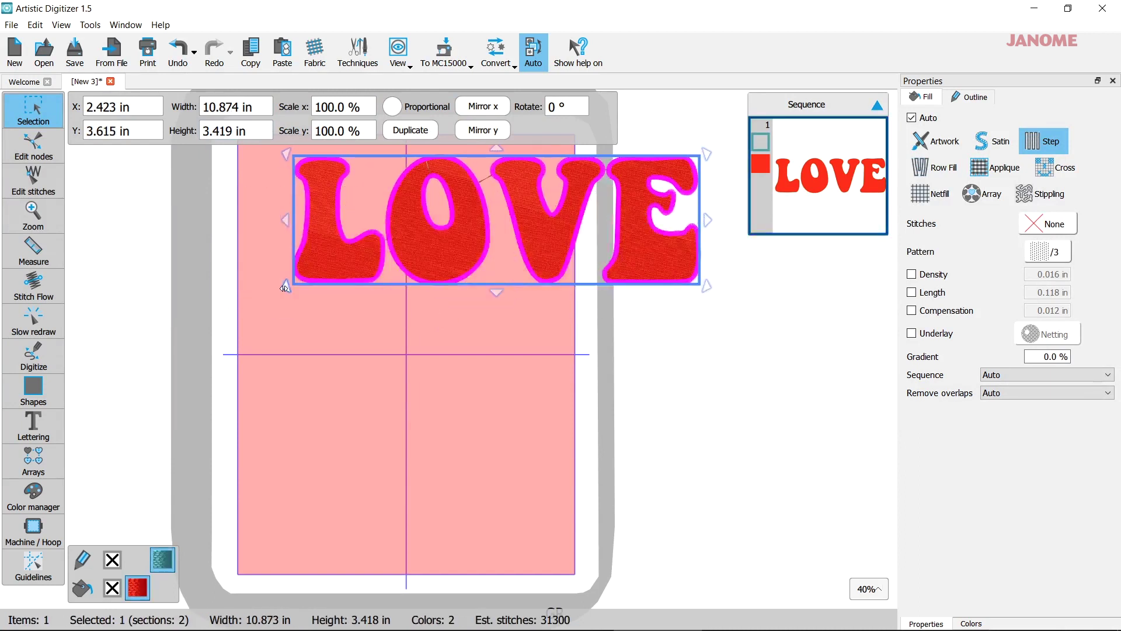
drag(284, 287, 170, 323)
drag(388, 278, 471, 278)
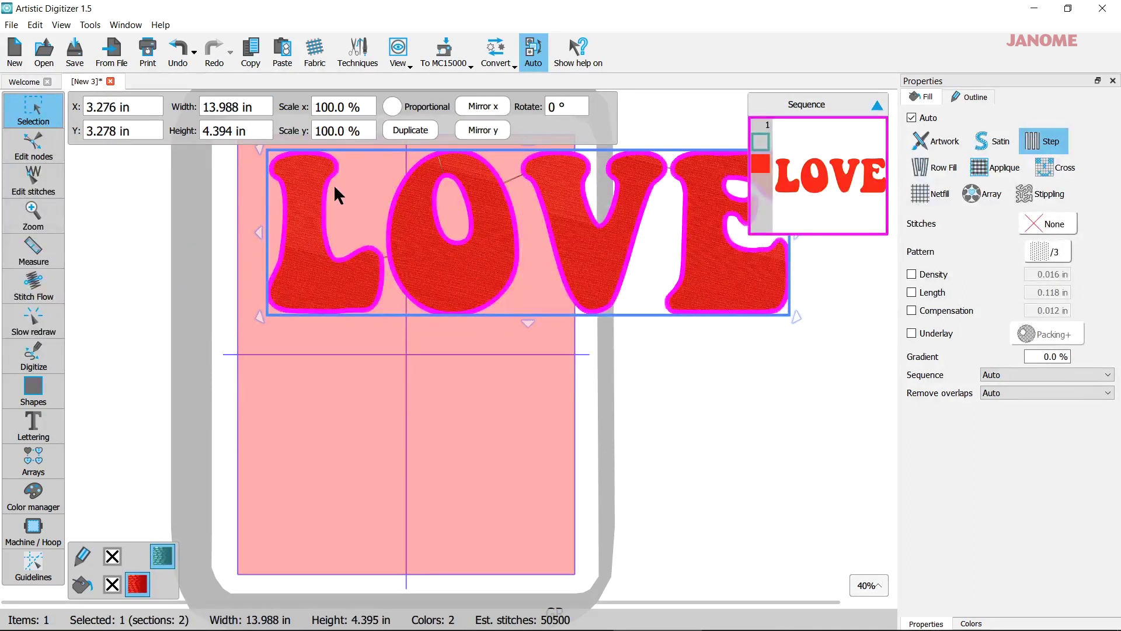
Step: Break the LOVE lettering apart into four separate letters
right_click(381, 191)
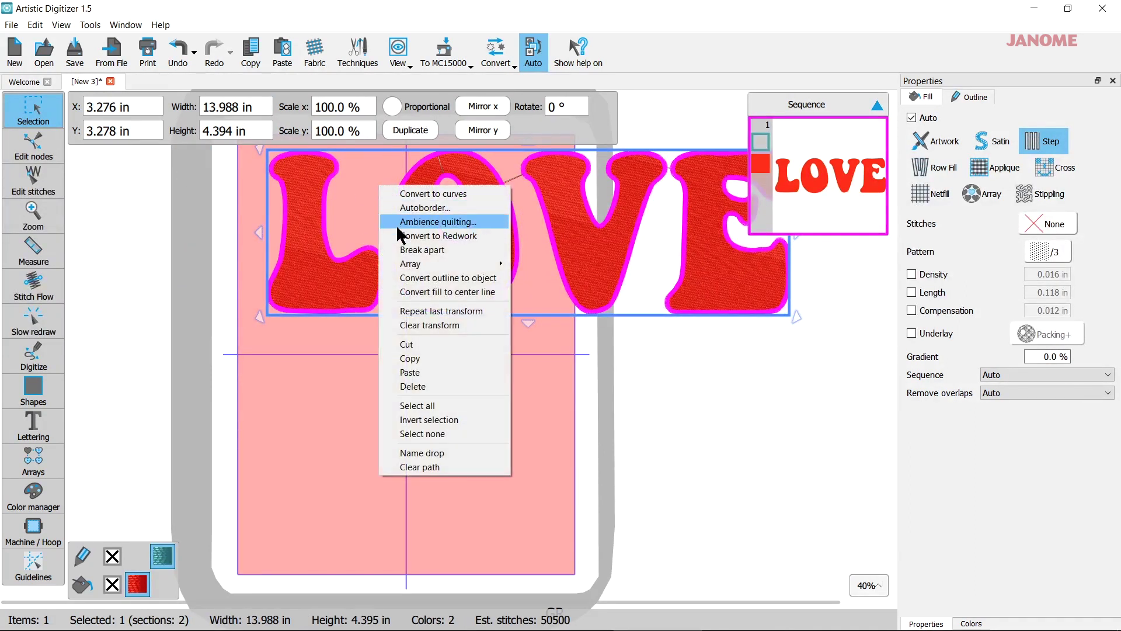
click(408, 248)
click(432, 374)
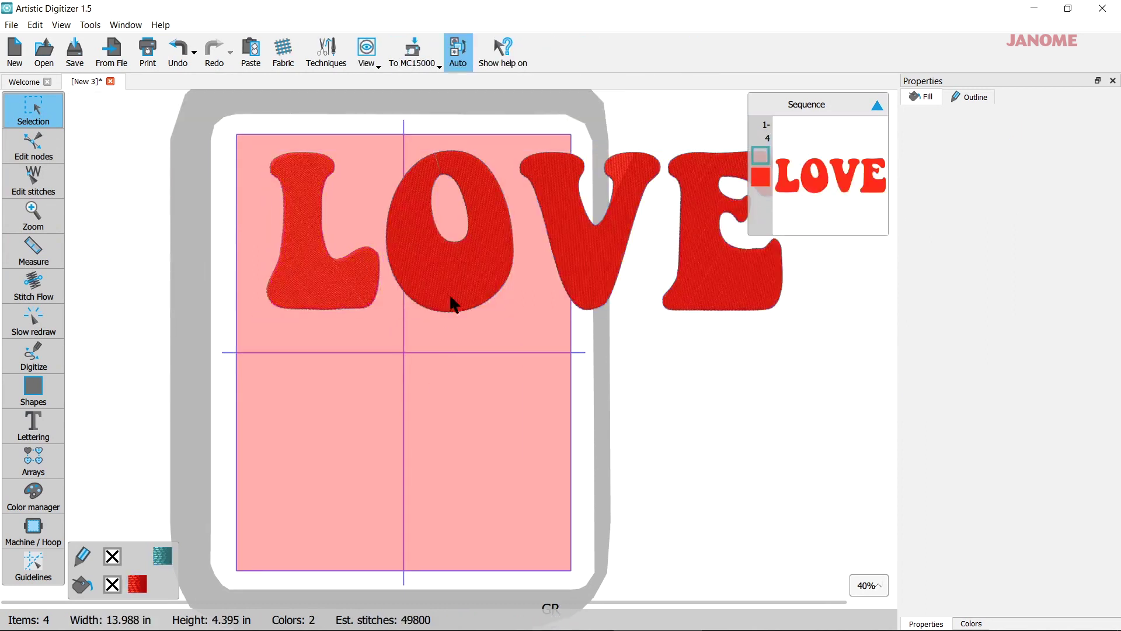
Step: Stack the letters as LO over VE, moving V and E lower and nudging O right
click(462, 270)
click(569, 253)
drag(592, 229, 324, 446)
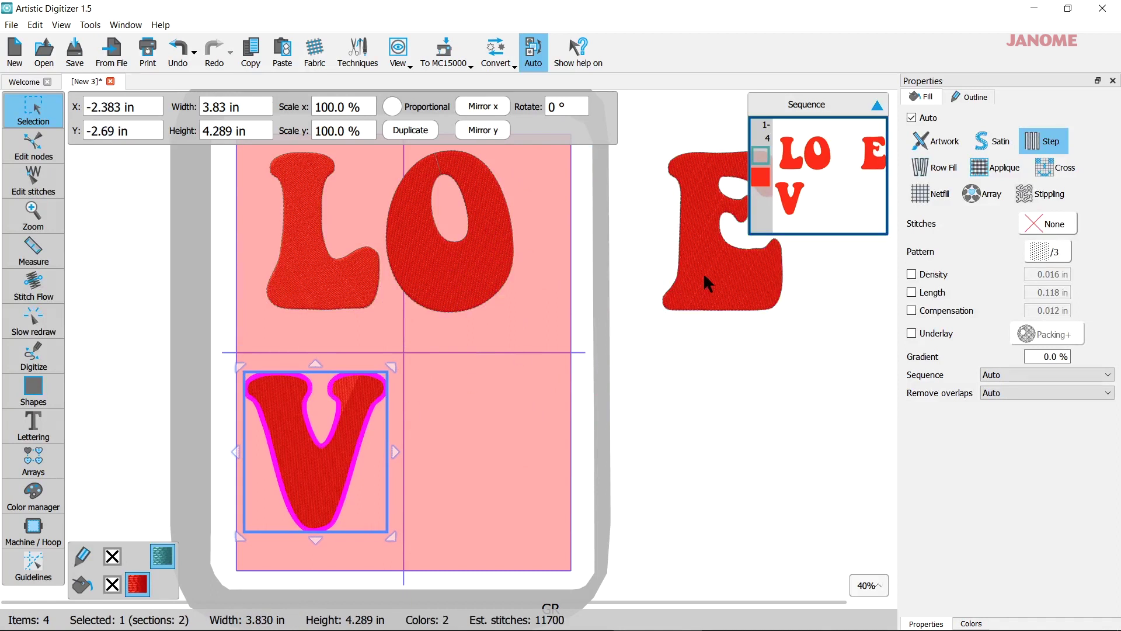
click(696, 277)
drag(697, 278, 456, 488)
click(467, 305)
drag(470, 289, 501, 285)
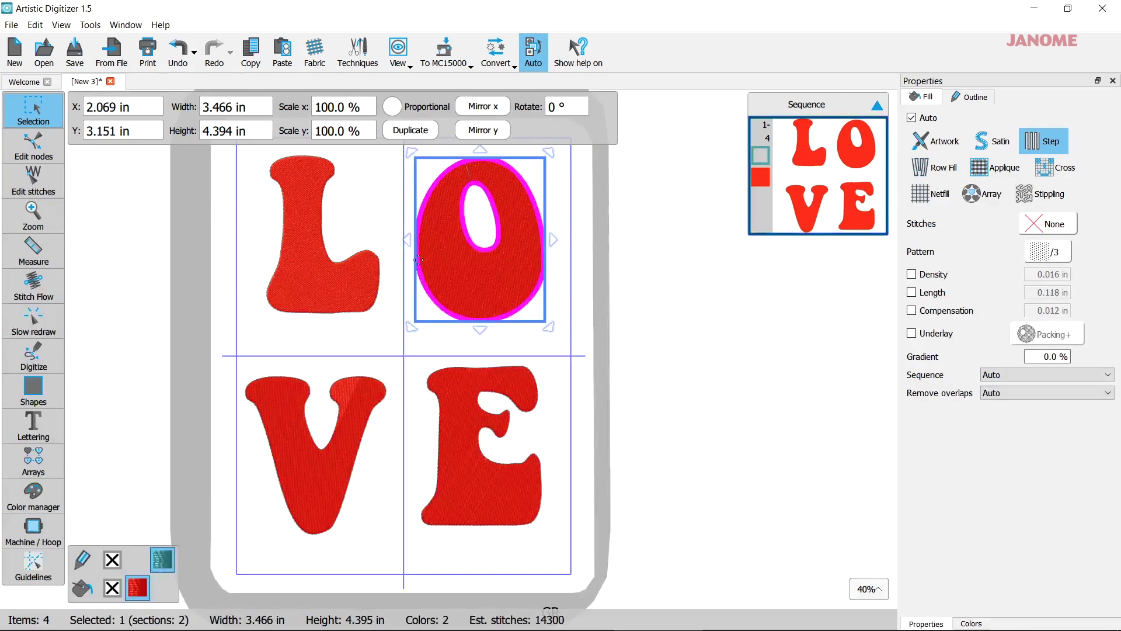
click(637, 239)
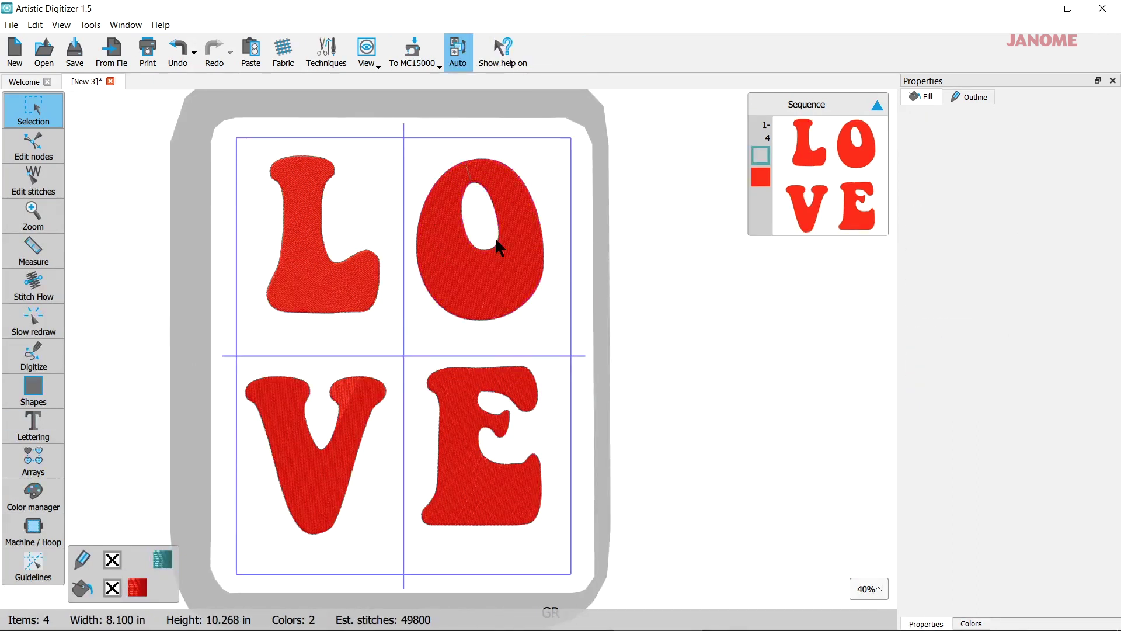
Step: Color the letter L with the 218 Yellow Green thread
click(316, 294)
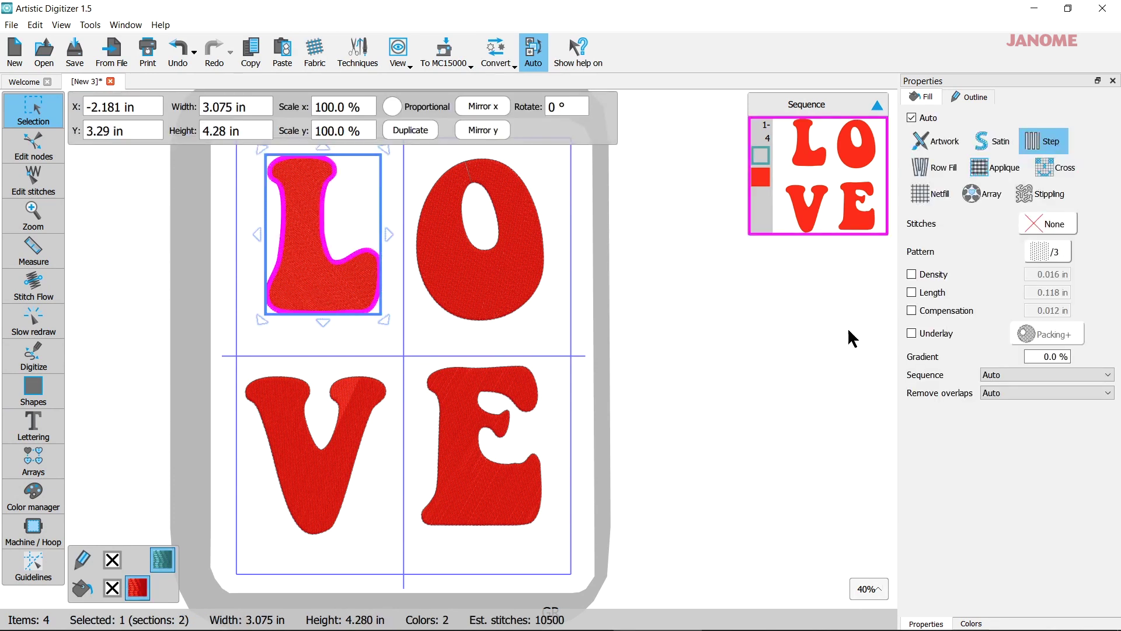
click(971, 624)
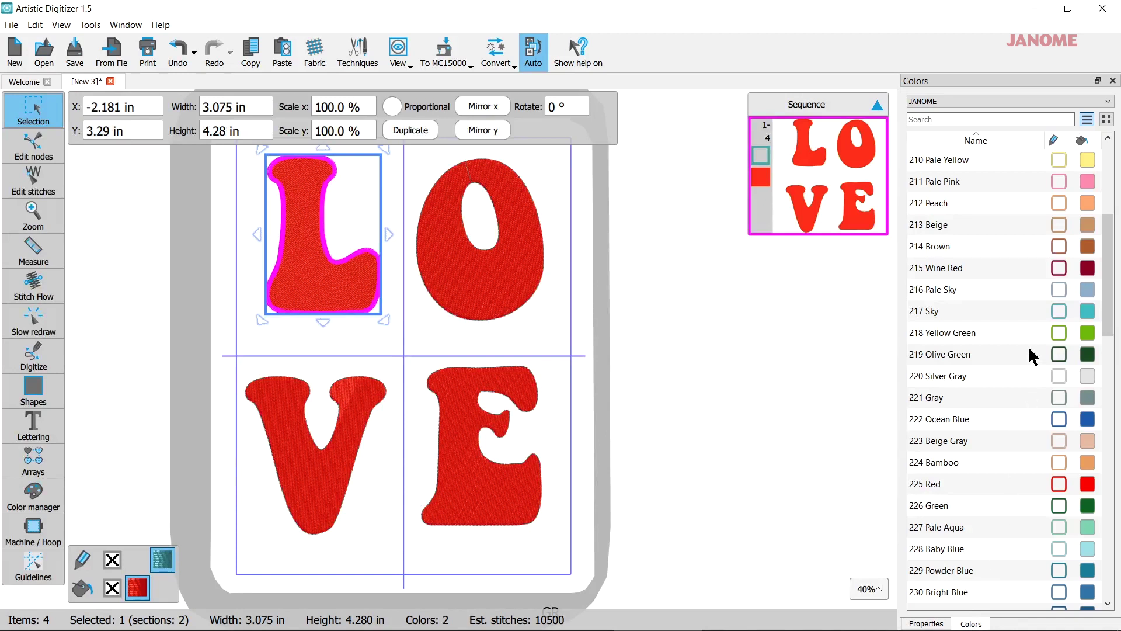
click(1060, 334)
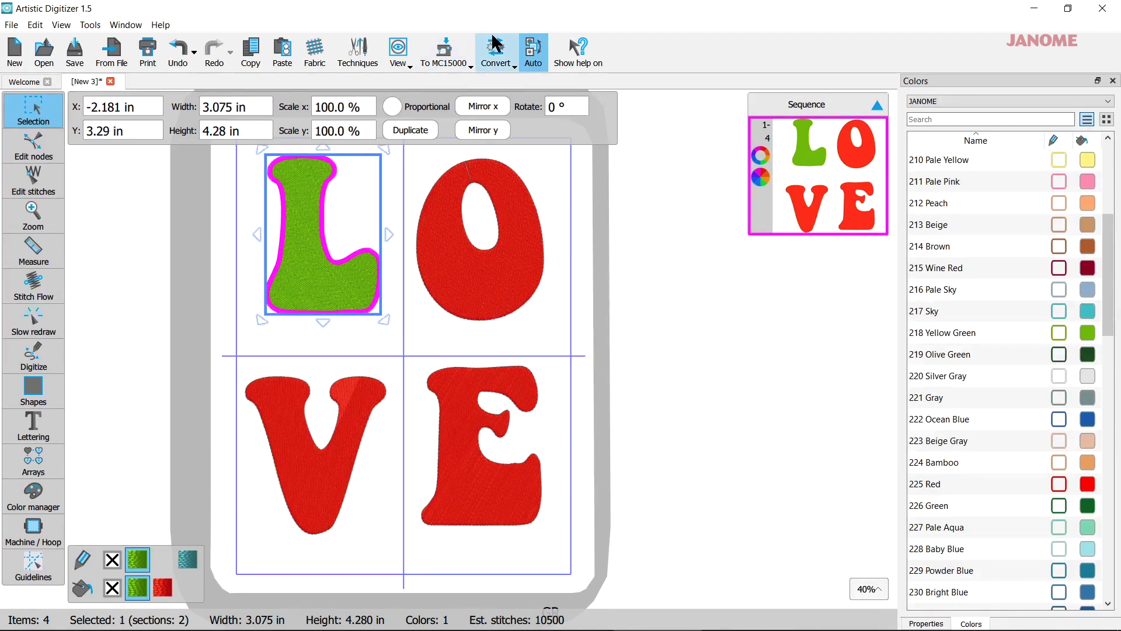
click(503, 57)
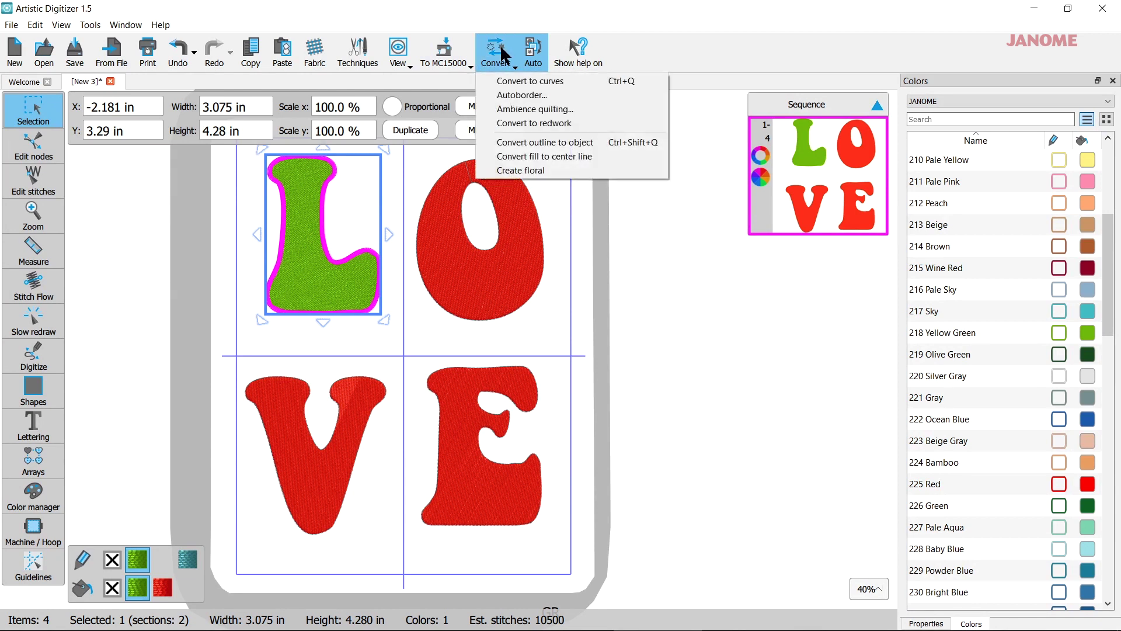
Step: Fill the L with a floral vine using the red flower and heart-shaped leaf
click(513, 171)
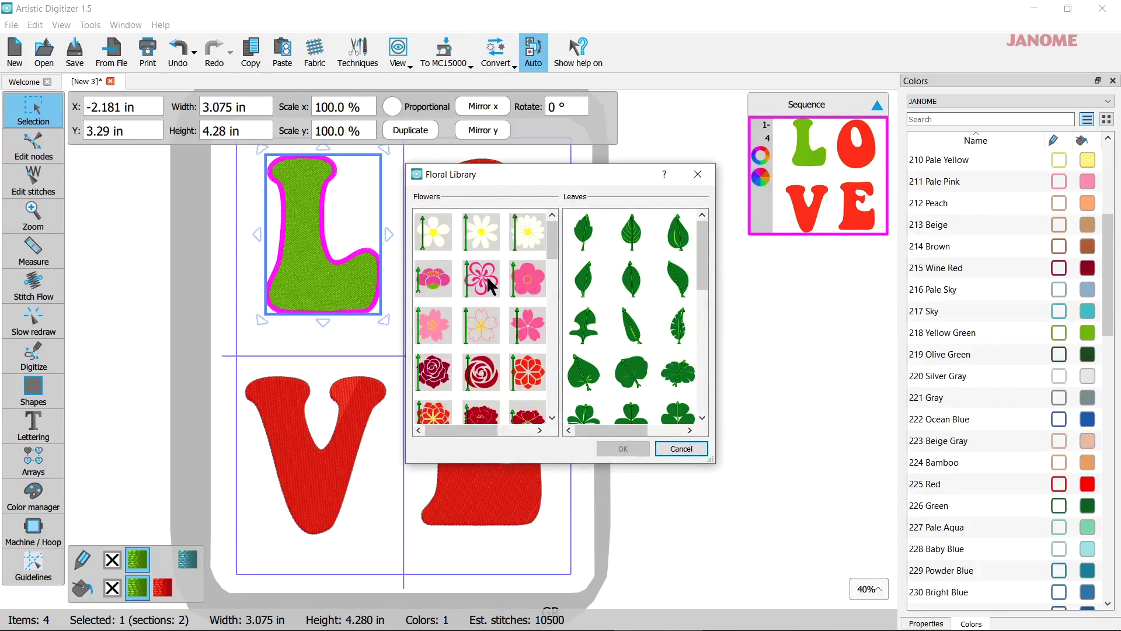
scroll(484, 295, down, 5)
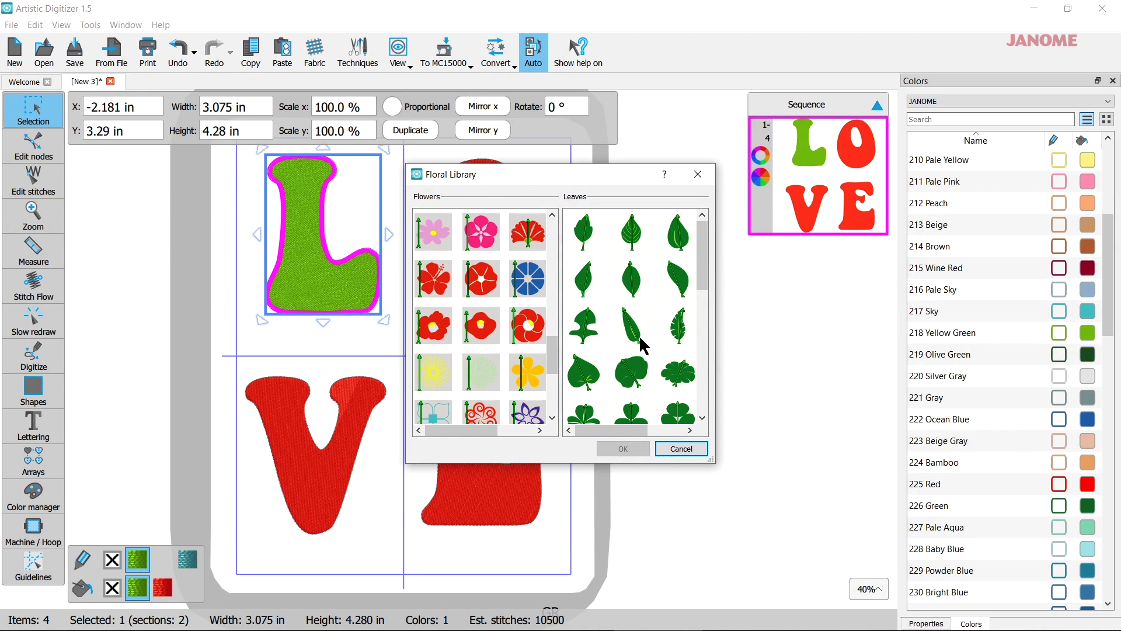
scroll(482, 293, up, 3)
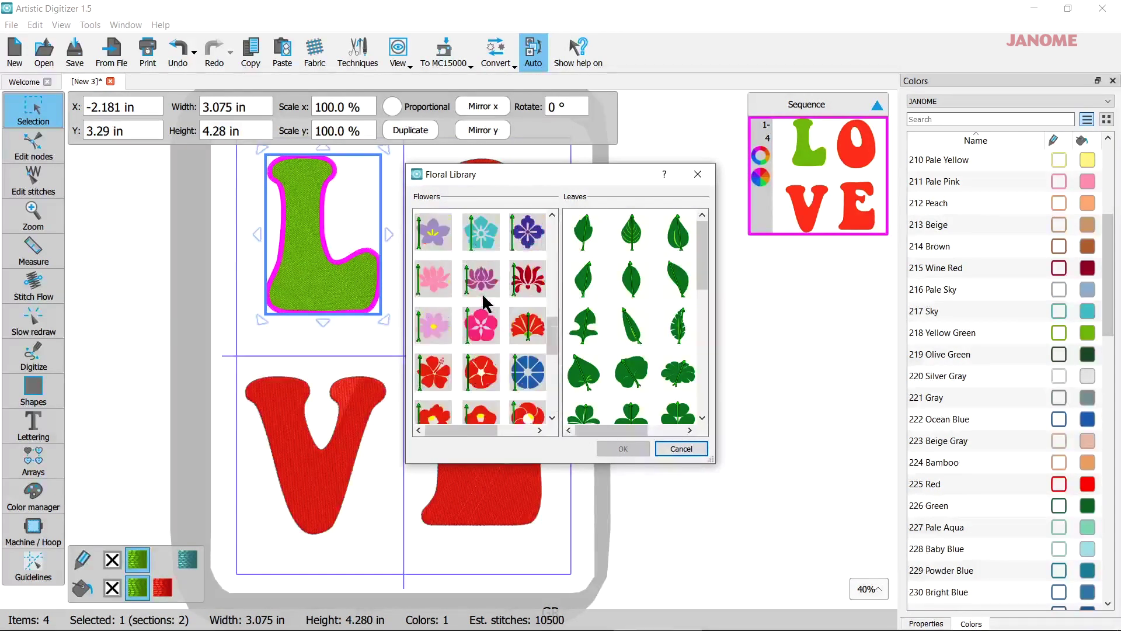
scroll(484, 302, down, 3)
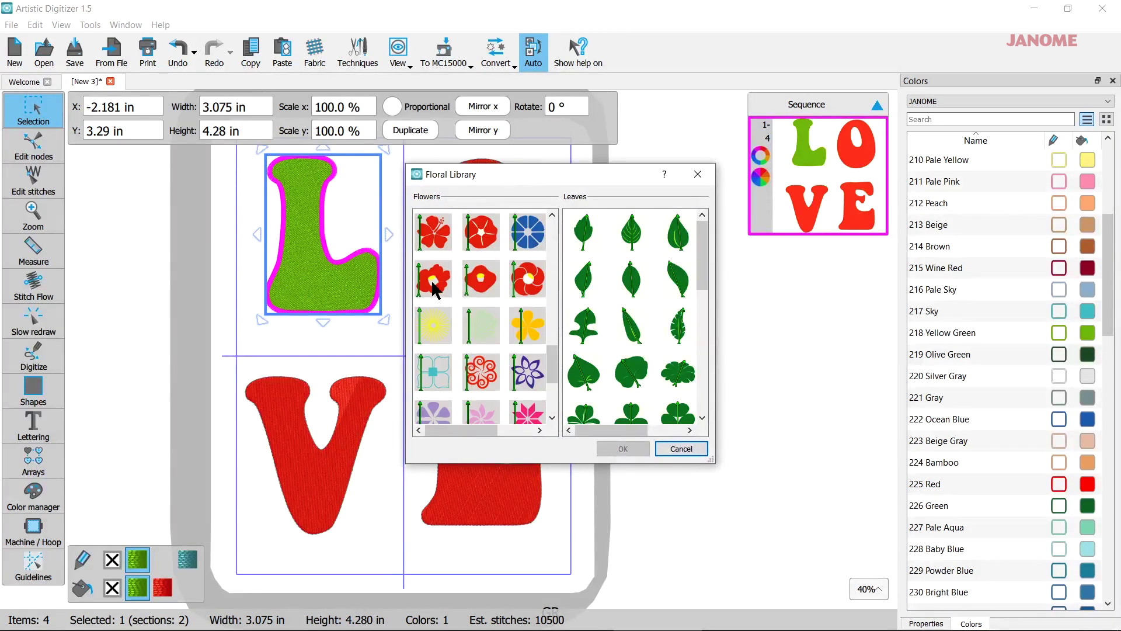
click(432, 286)
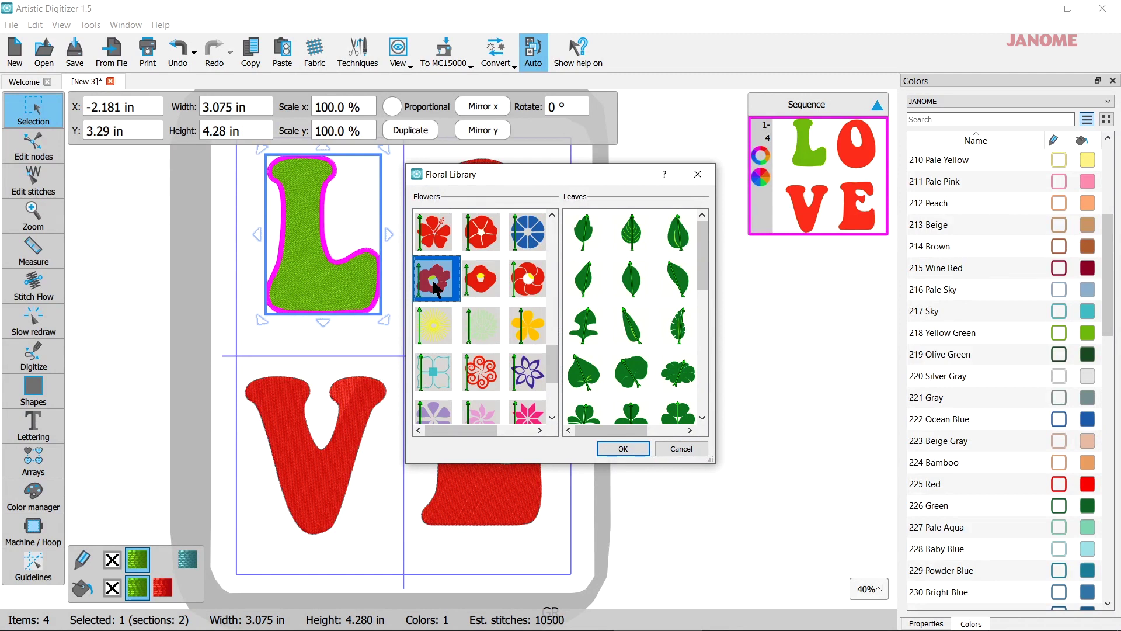
click(587, 382)
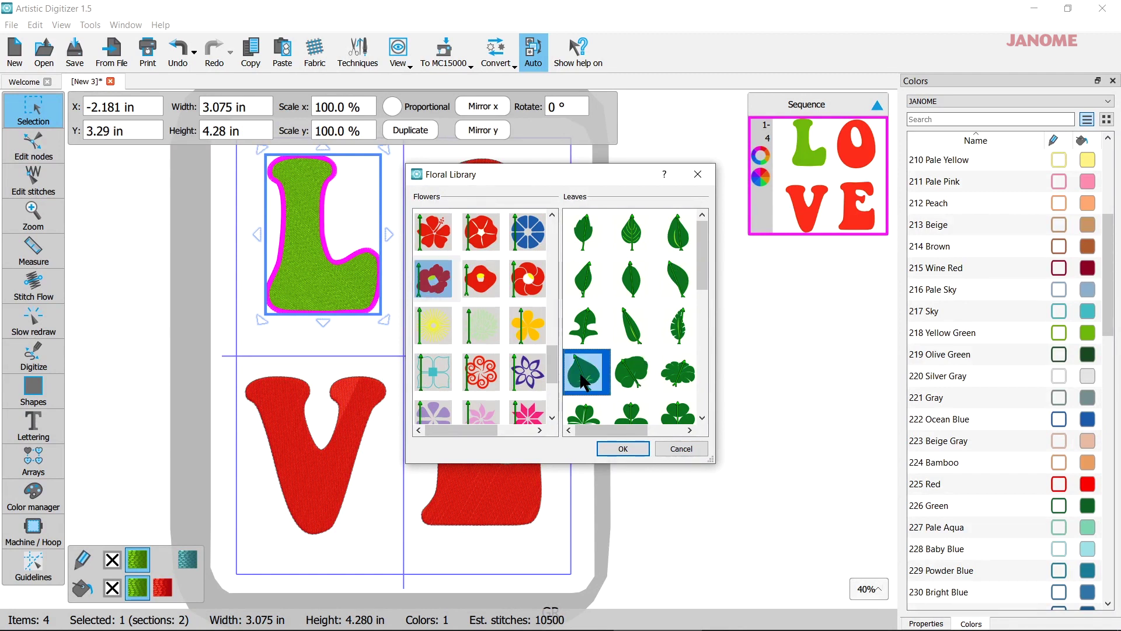
click(623, 450)
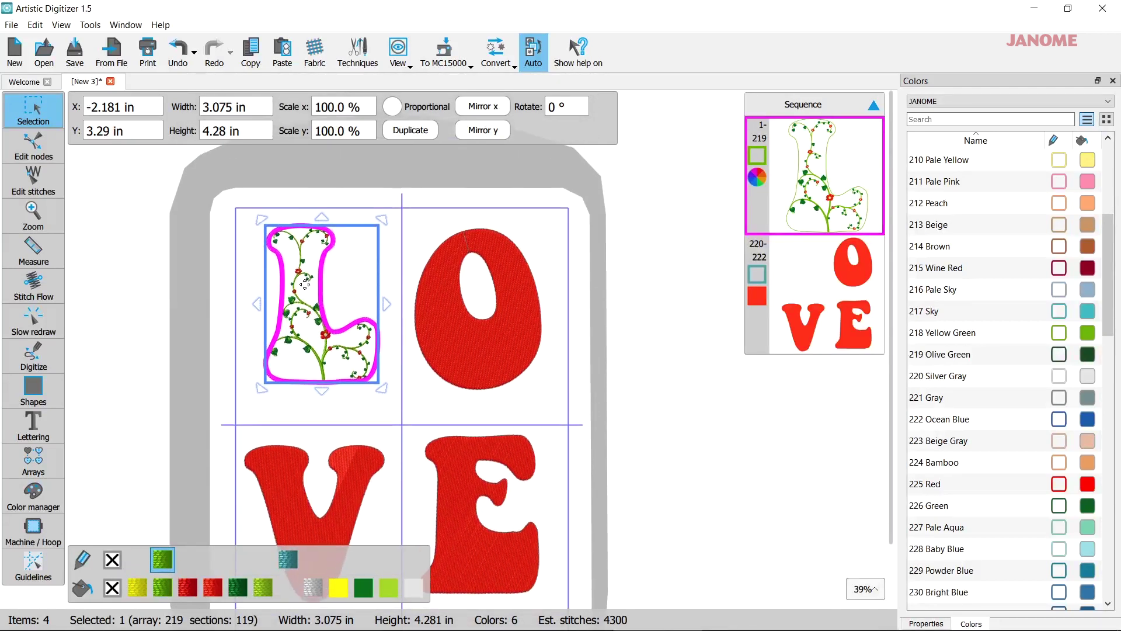
scroll(305, 284, up, 3)
Step: Zoom in on the L and show its Array / Floral vine fill properties
scroll(320, 285, up, 1)
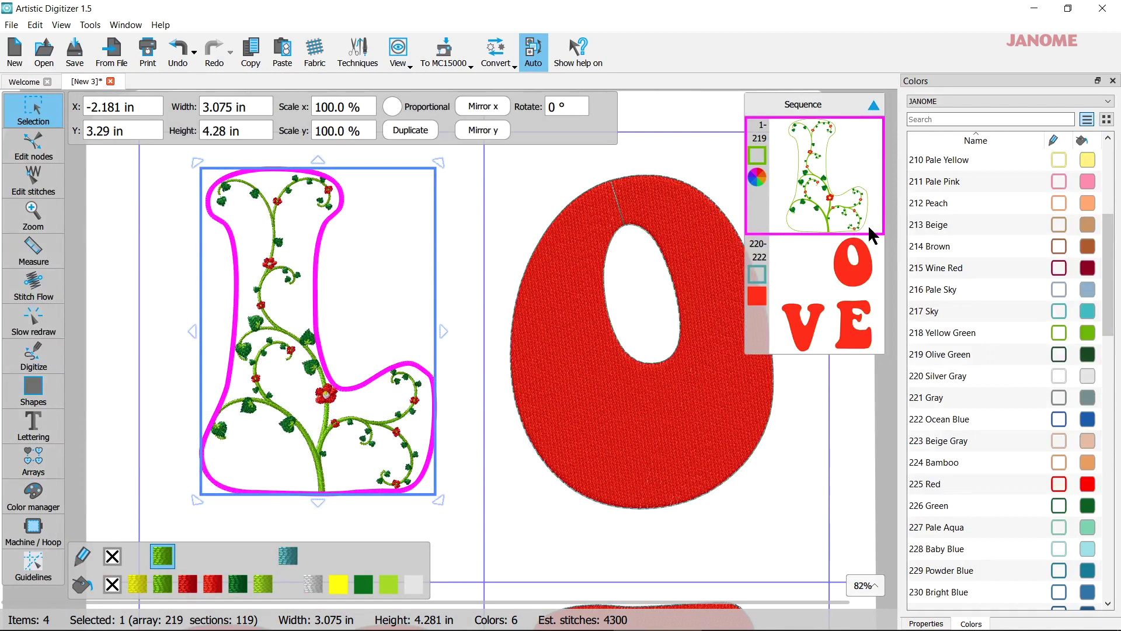
click(926, 623)
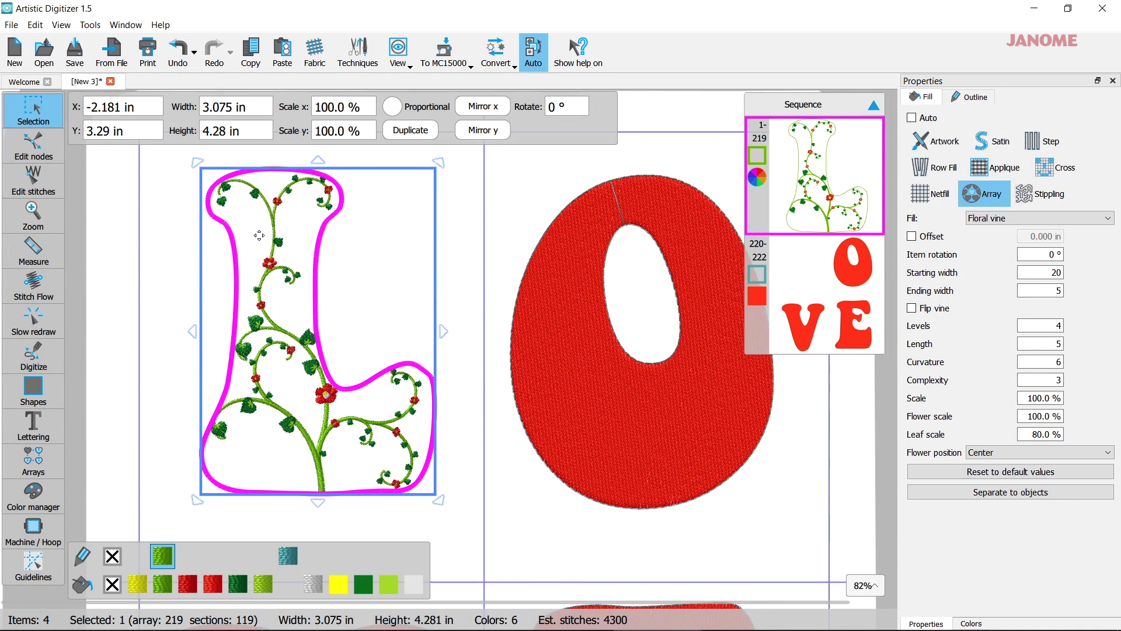
click(35, 290)
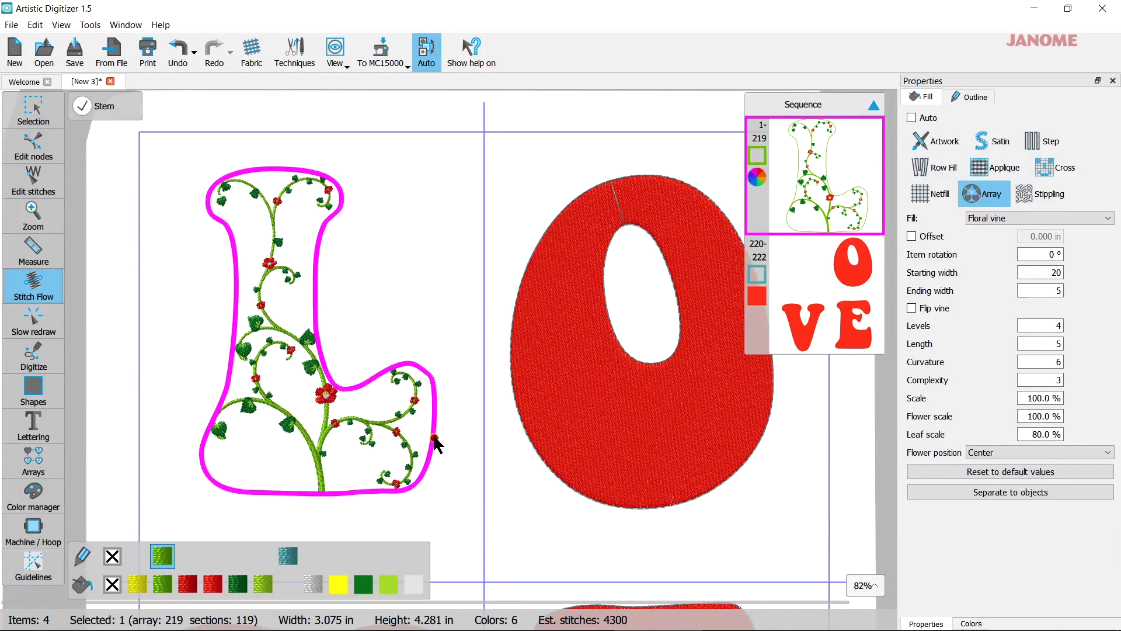
Step: Draw a curved stem path from the L's lower right up through its upright
drag(431, 436, 361, 447)
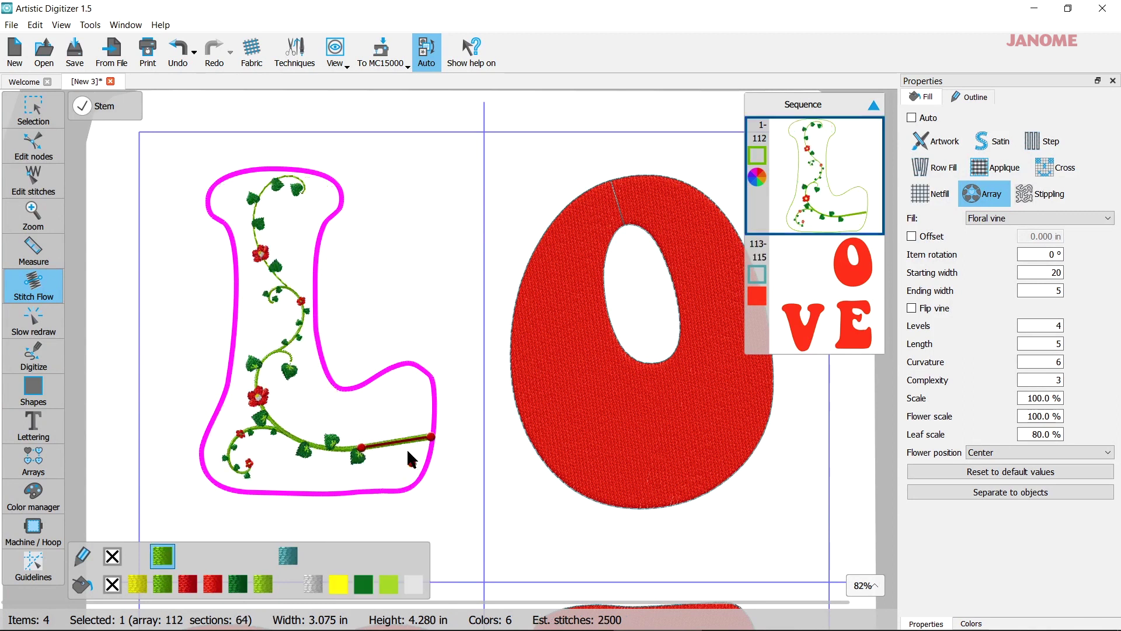
mouse_move(401, 450)
mouse_move(362, 449)
mouse_down()
mouse_move(325, 468)
mouse_move(325, 483)
mouse_move(366, 468)
mouse_up()
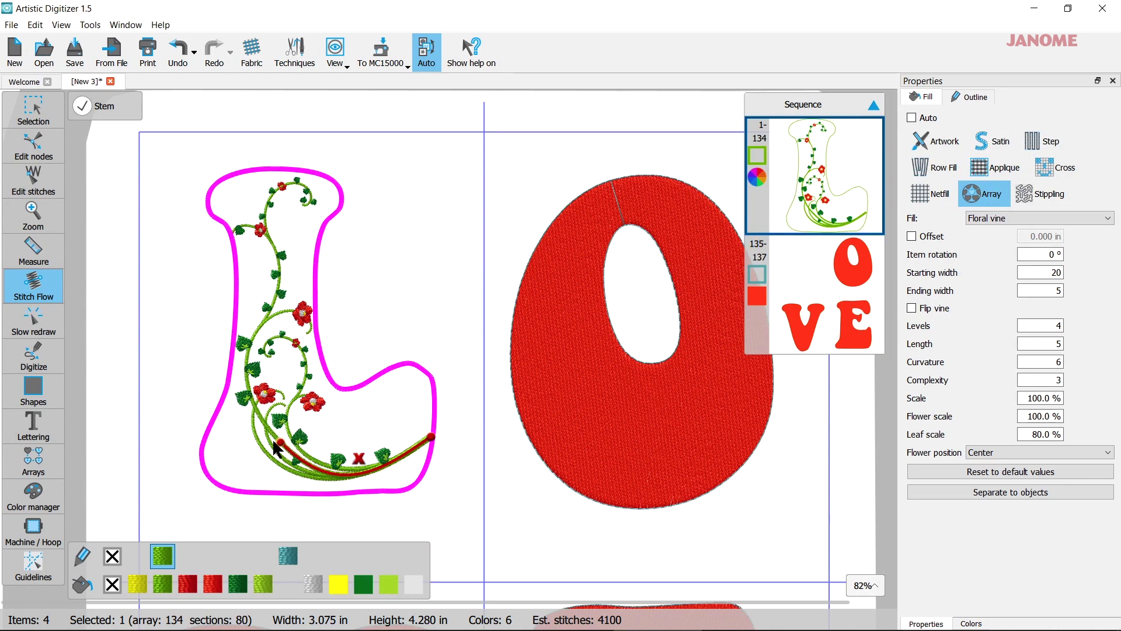
drag(279, 442, 264, 299)
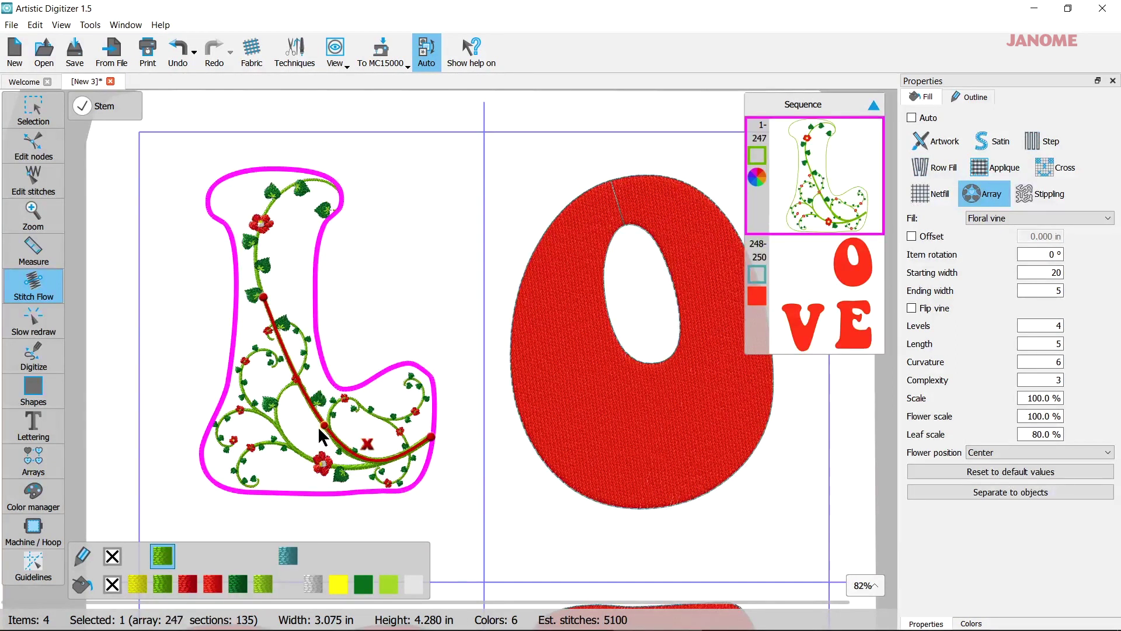
mouse_move(318, 426)
mouse_down()
mouse_move(301, 442)
mouse_move(314, 466)
mouse_move(357, 496)
mouse_move(347, 367)
mouse_up()
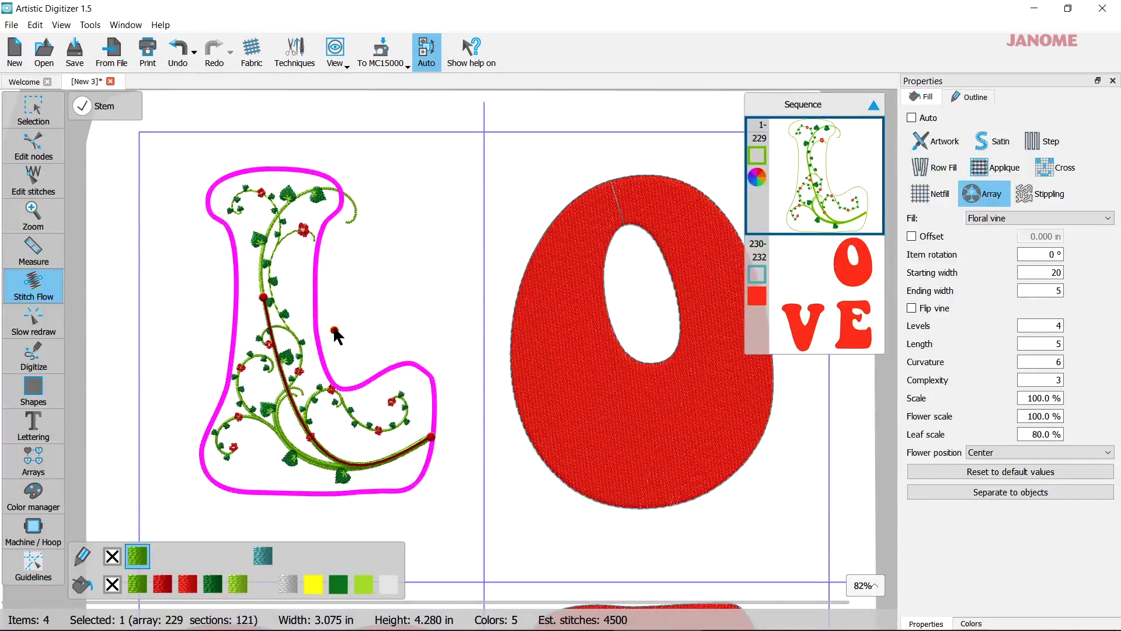
click(30, 110)
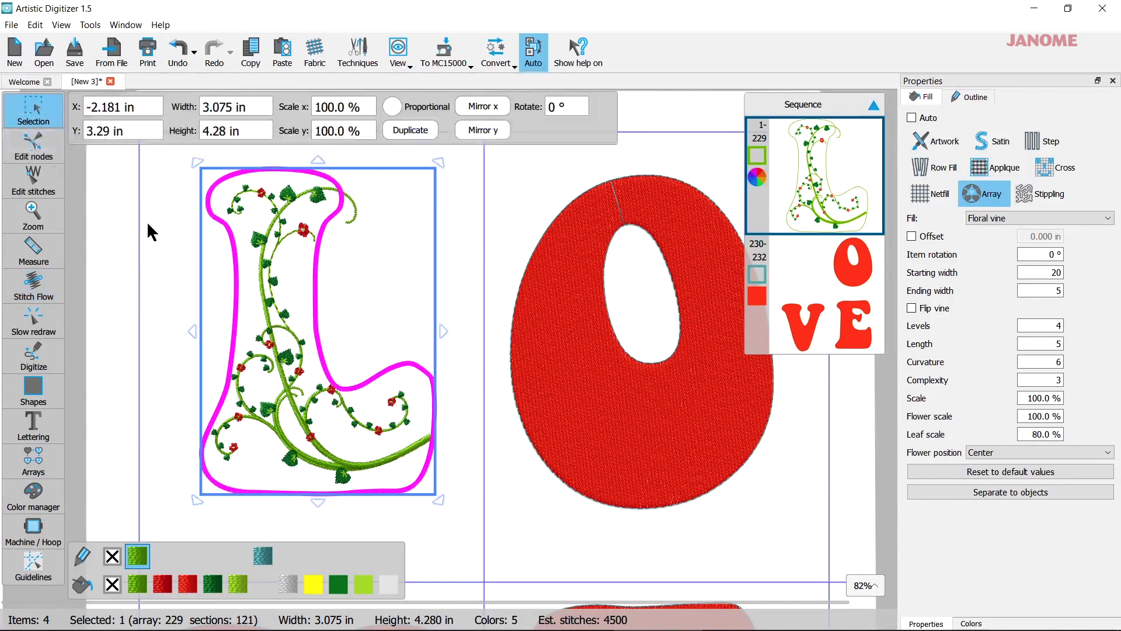
click(145, 220)
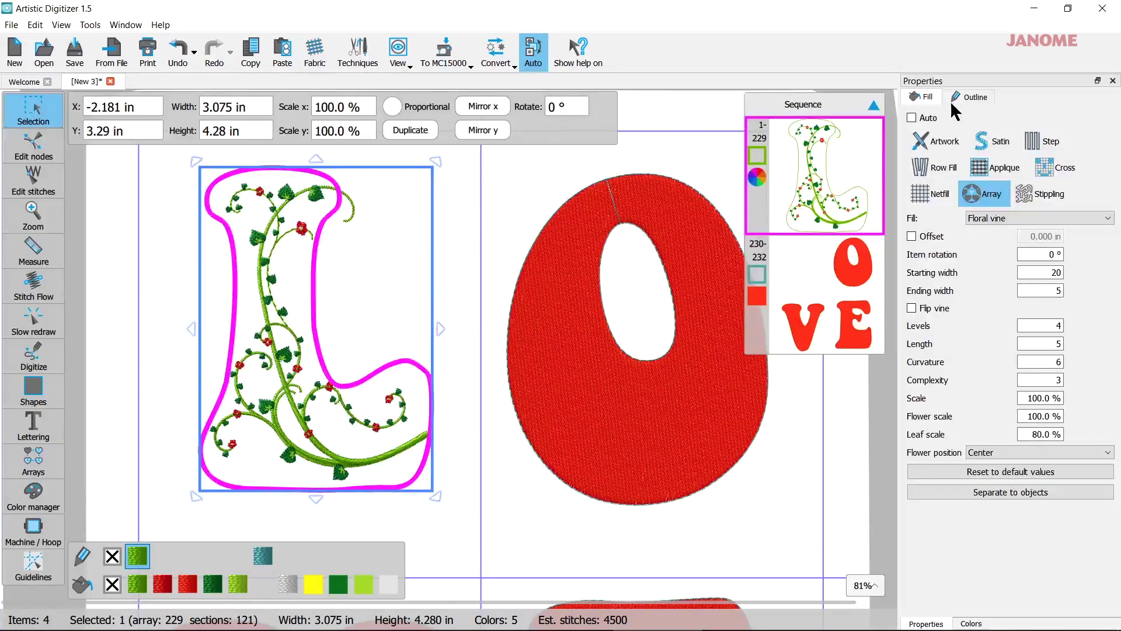
Step: Set the L's outline stitch to decorative pattern 47
click(980, 99)
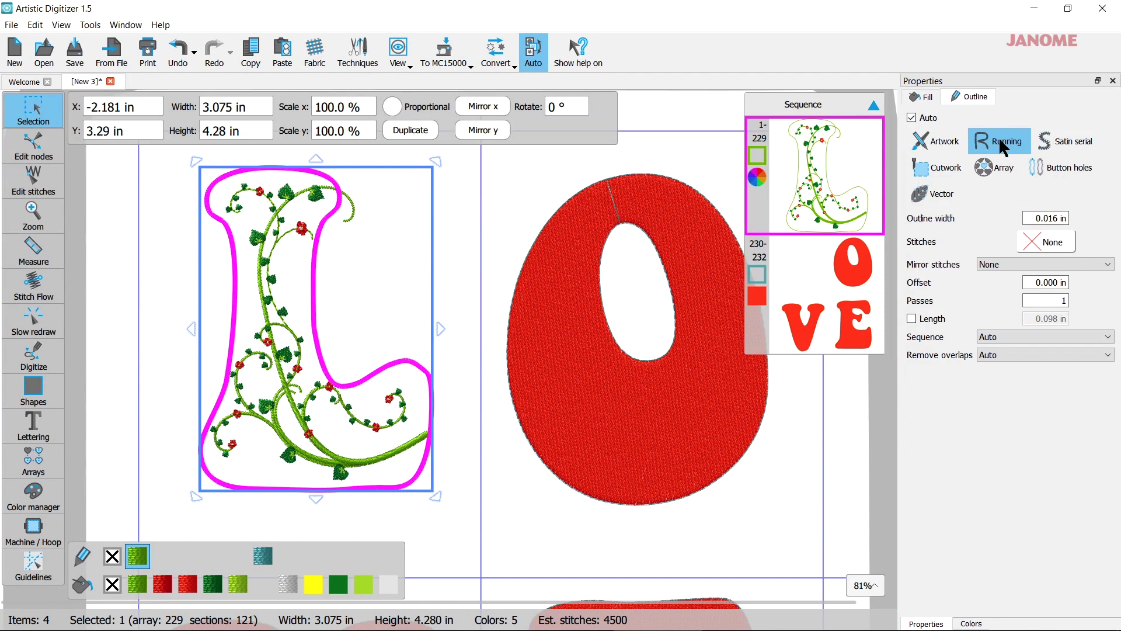
click(1051, 242)
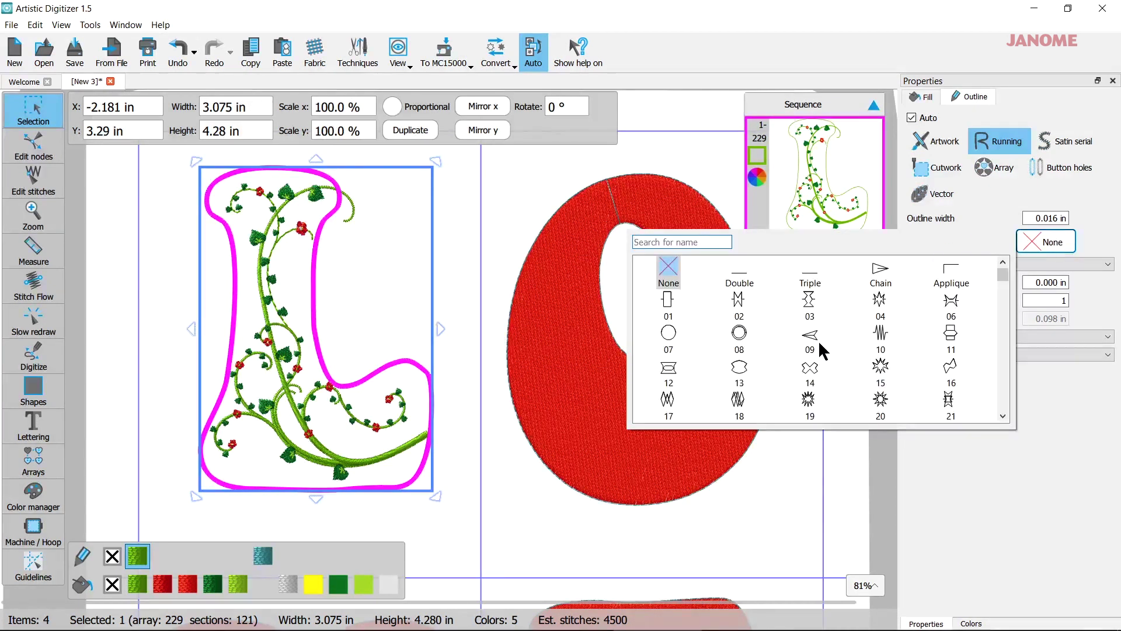
scroll(816, 341, down, 1)
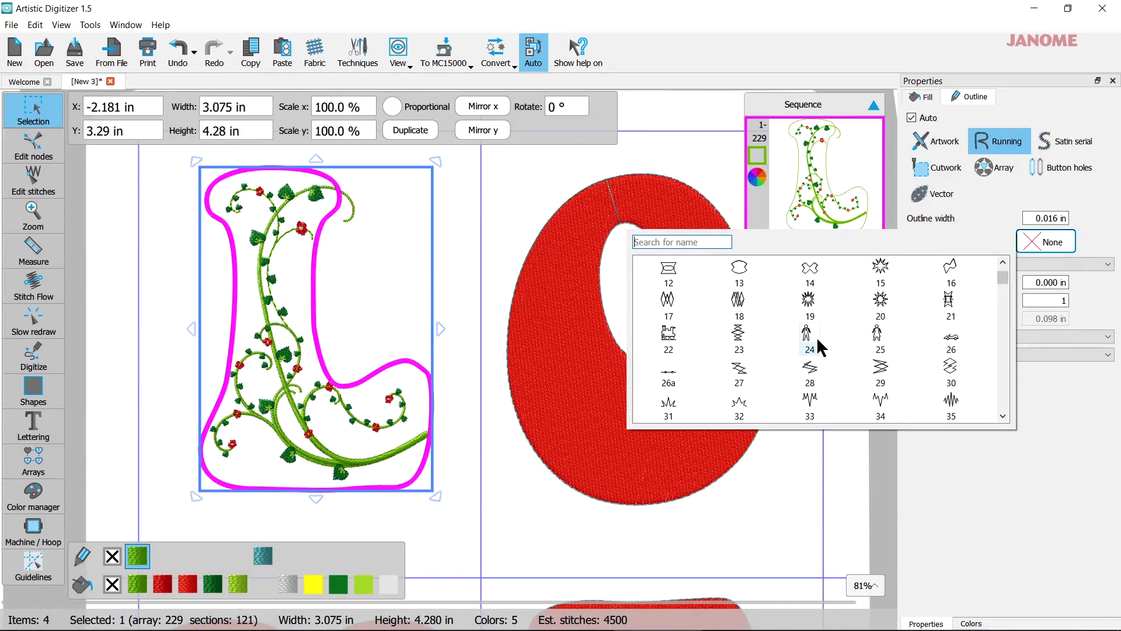
scroll(816, 336, down, 2)
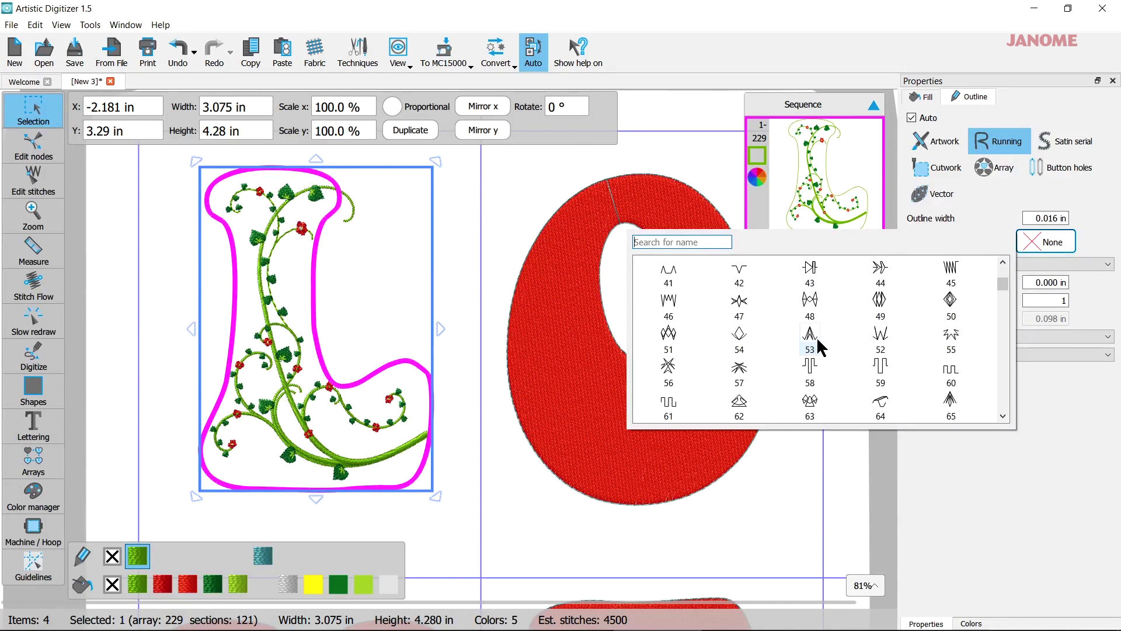
scroll(770, 348, down, 2)
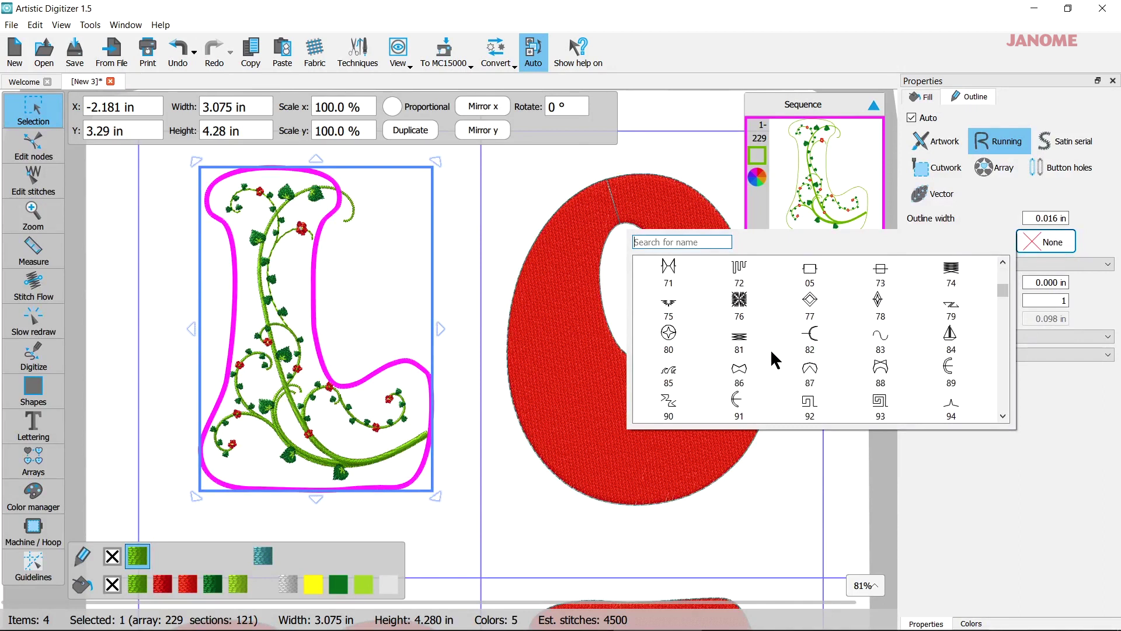
scroll(770, 348, down, 2)
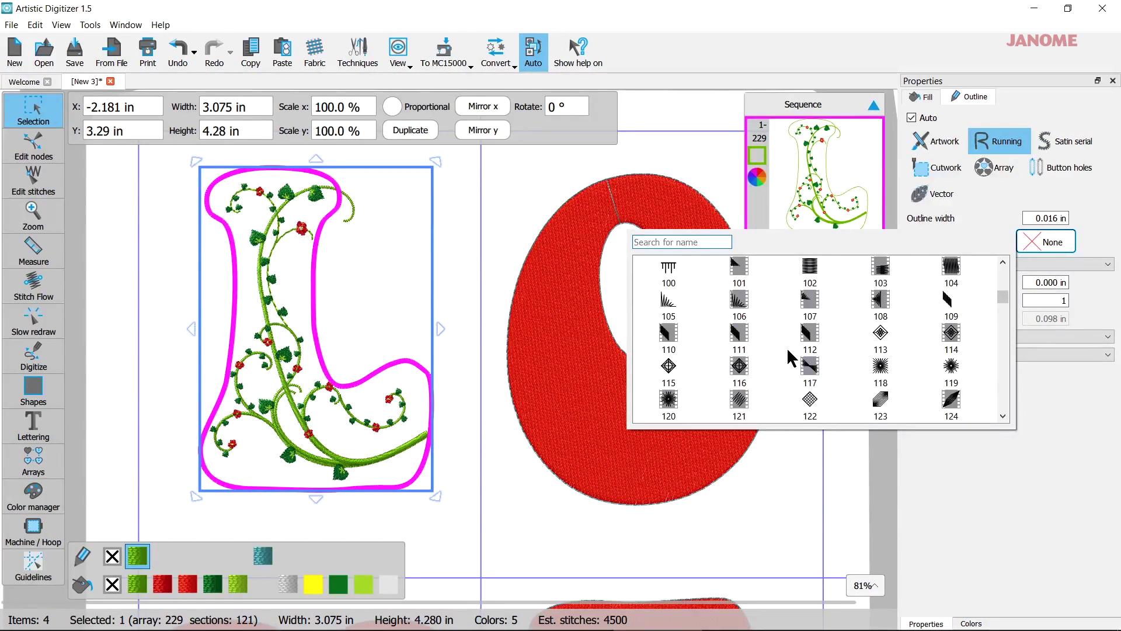
scroll(789, 357, up, 2)
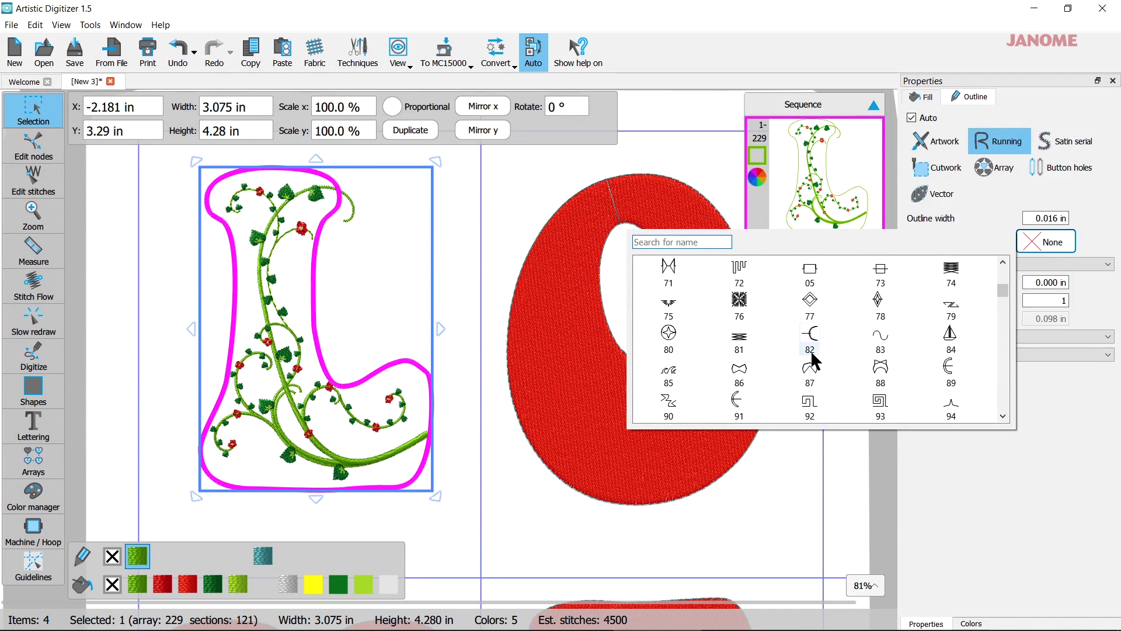
scroll(803, 345, up, 1)
scroll(803, 344, up, 1)
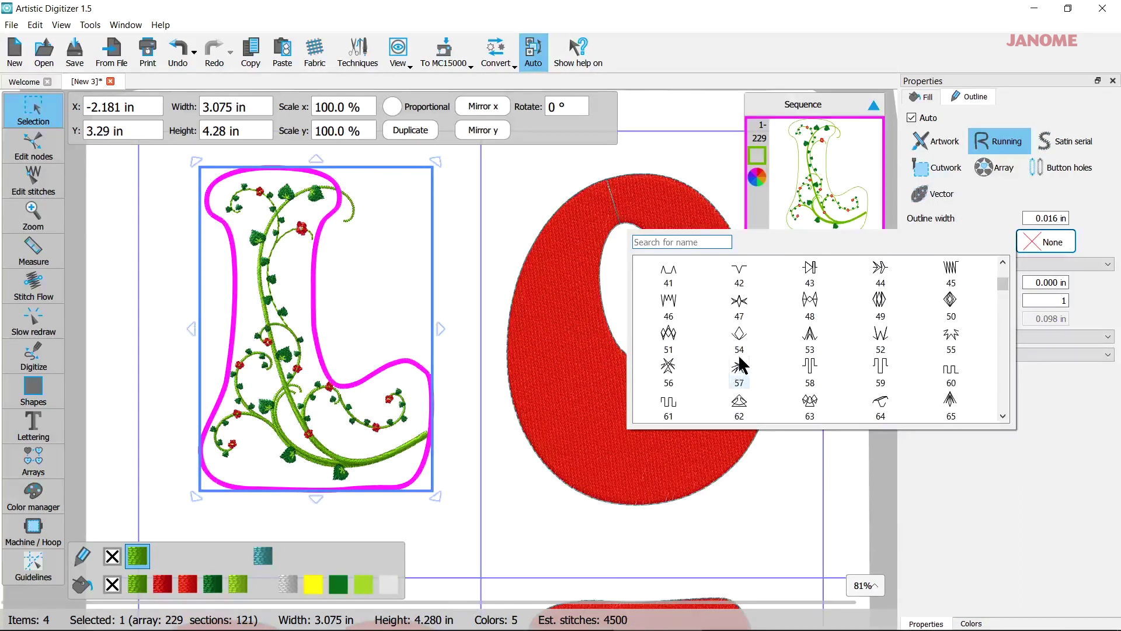
click(739, 308)
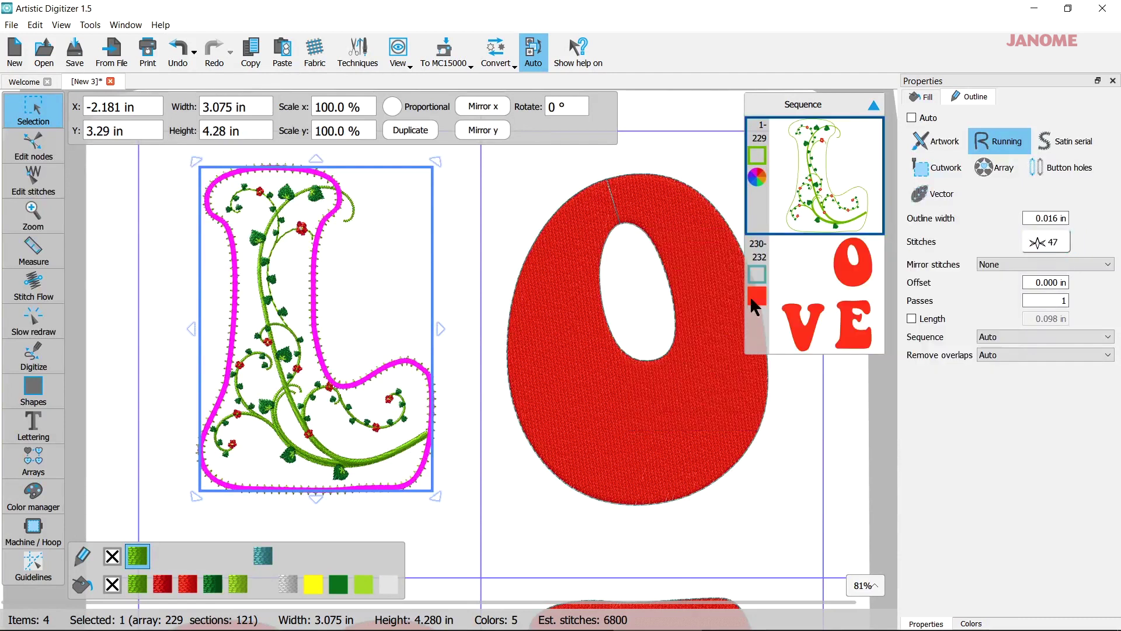
Step: Set the L's outline width to 0.201 in
triple_click(1038, 220)
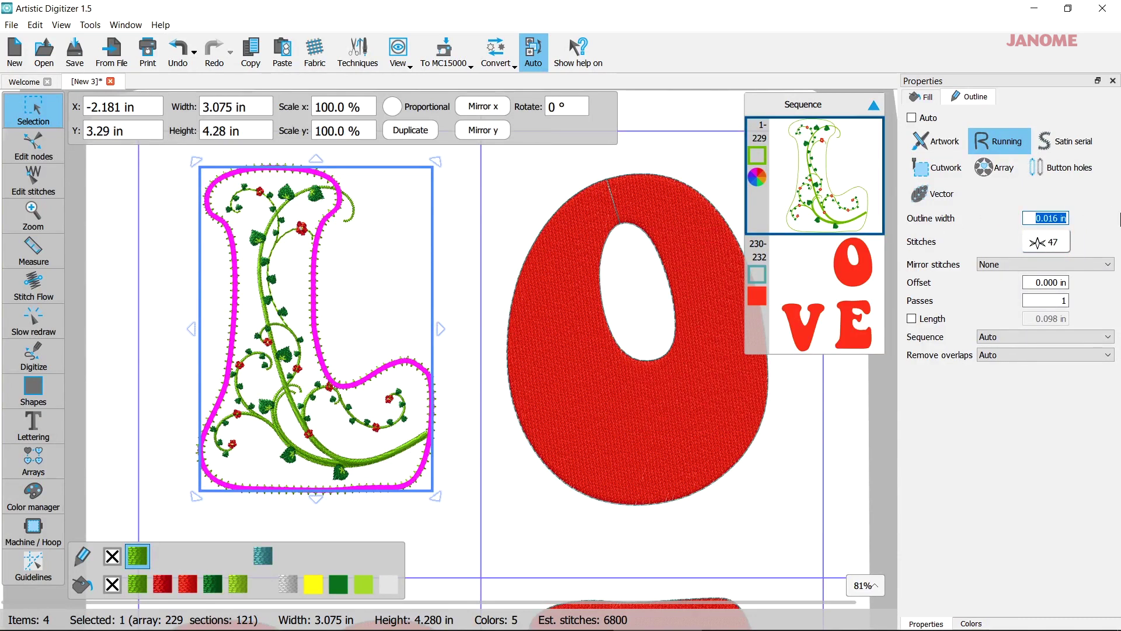
text(.)
text(201)
key(Return)
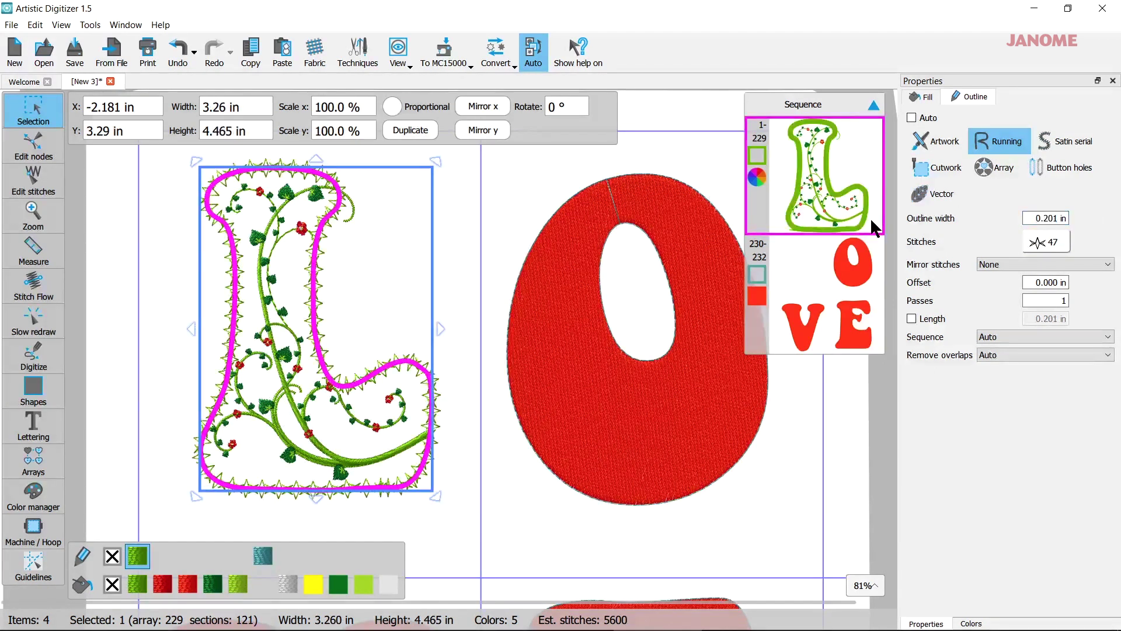
click(460, 213)
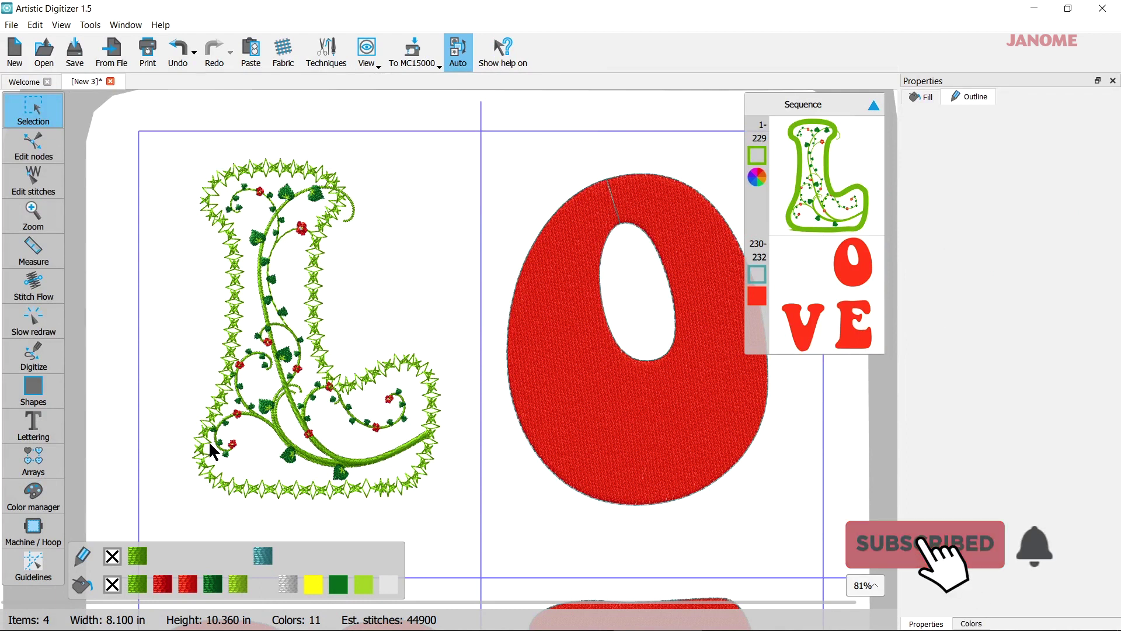
Step: Switch the L's outline to zigzag stitch pattern 52
click(408, 490)
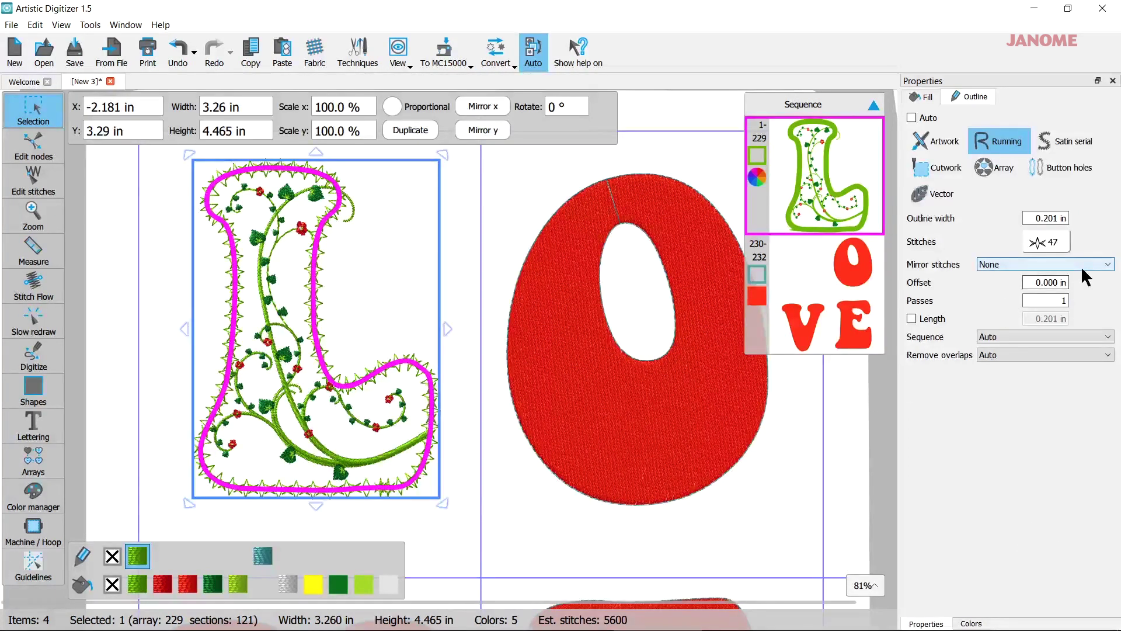
click(1039, 243)
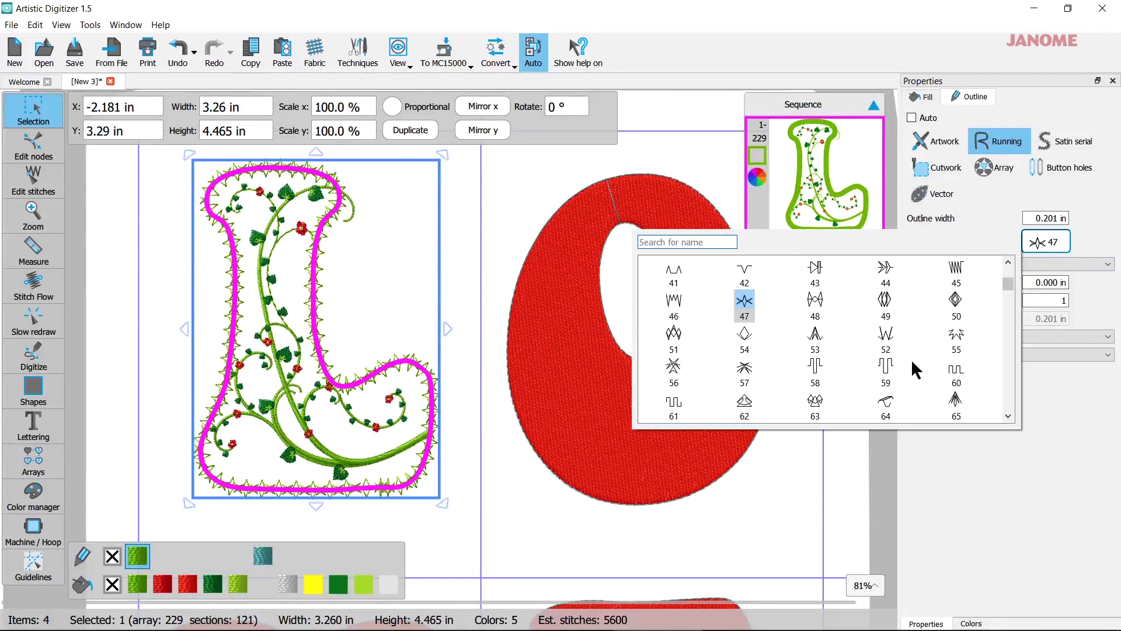
click(885, 336)
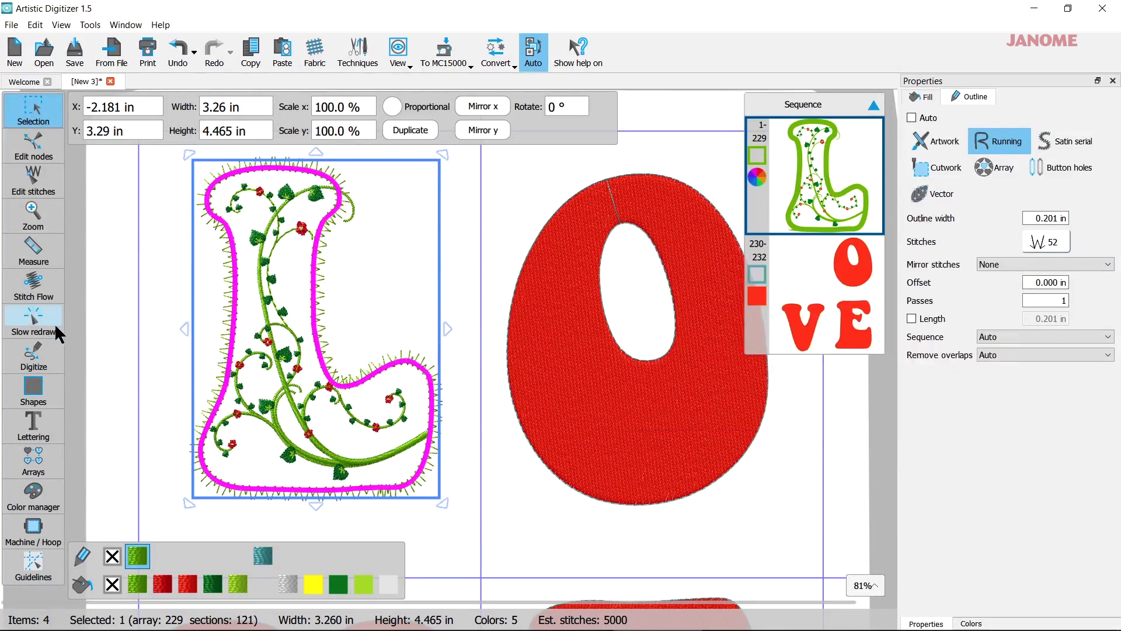
click(169, 290)
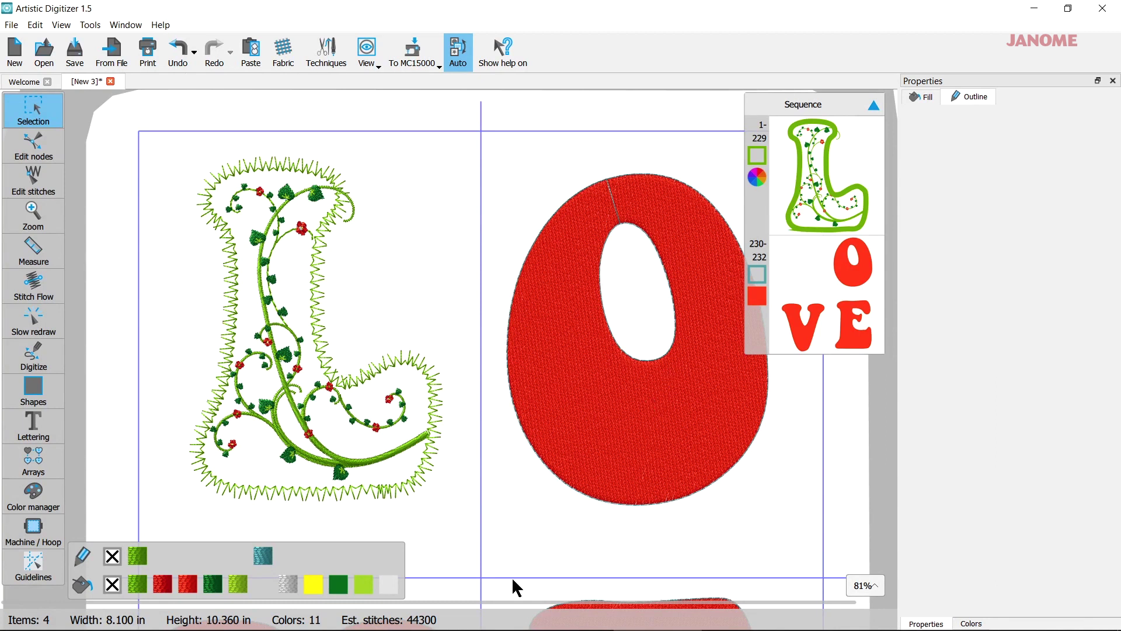
scroll(710, 482, down, 5)
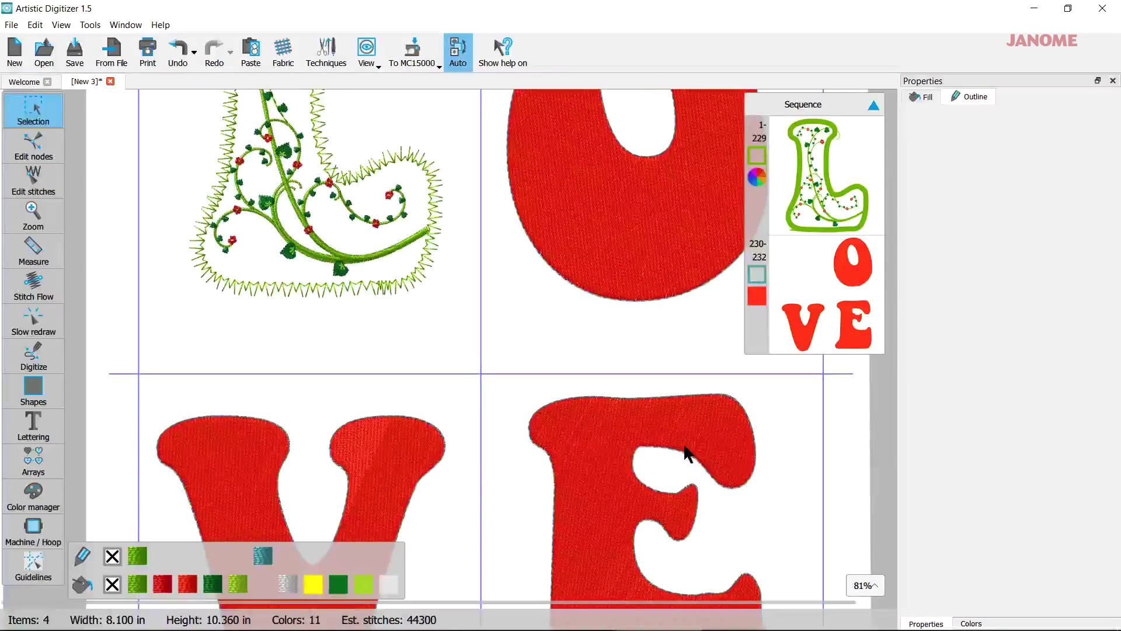
scroll(697, 357, up, 3)
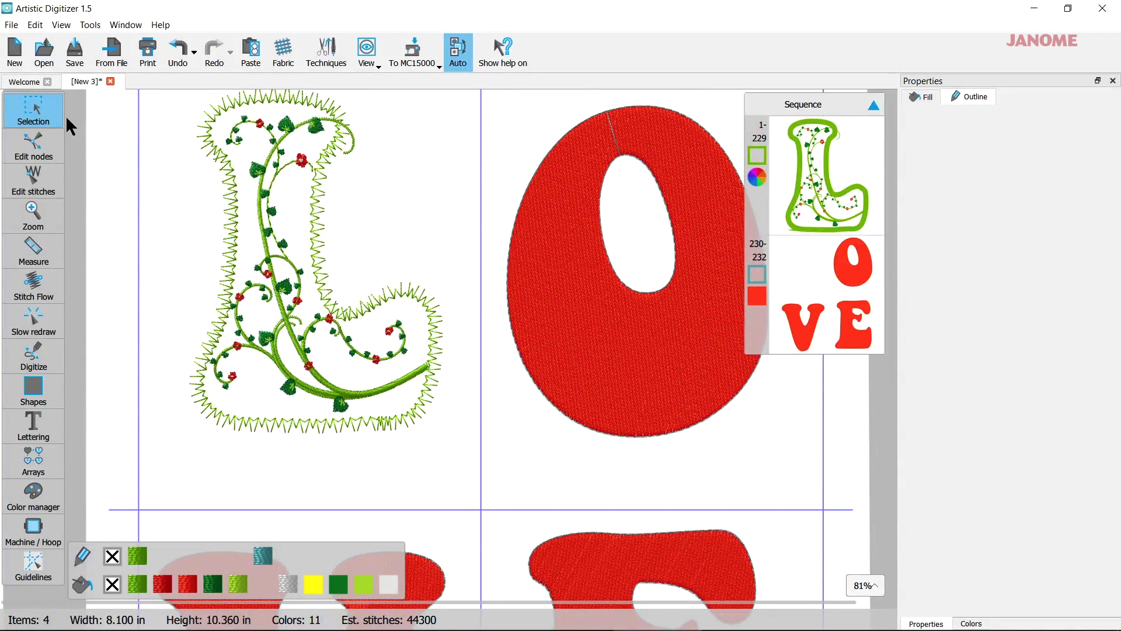
click(15, 51)
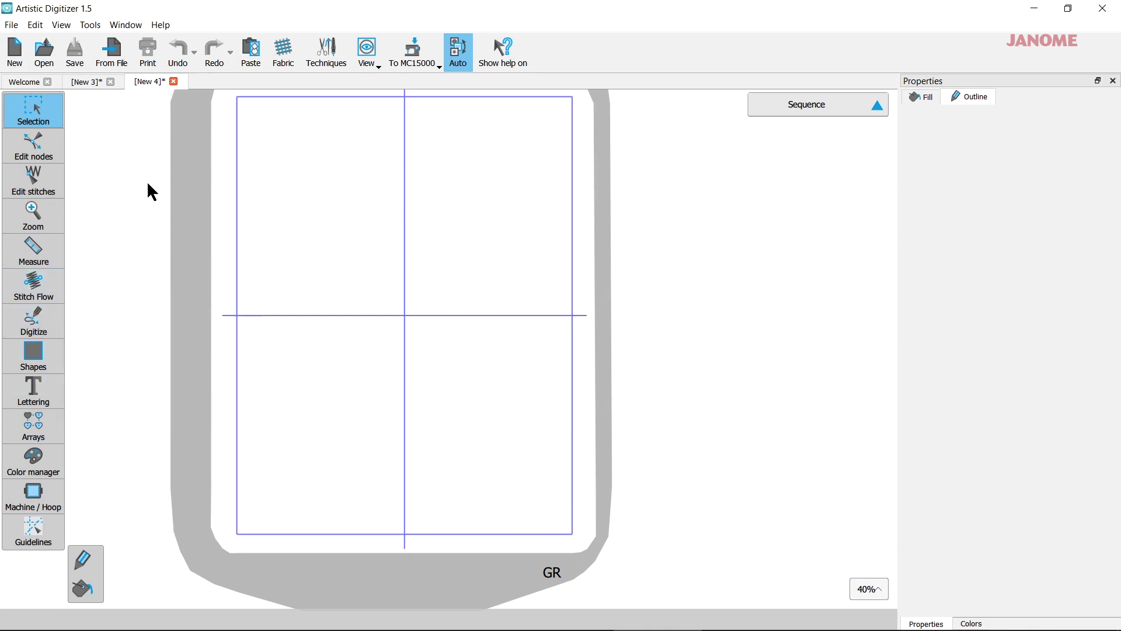
Step: Draw a rectangle stretched across nearly the whole hoop in a new design
mouse_move(15, 351)
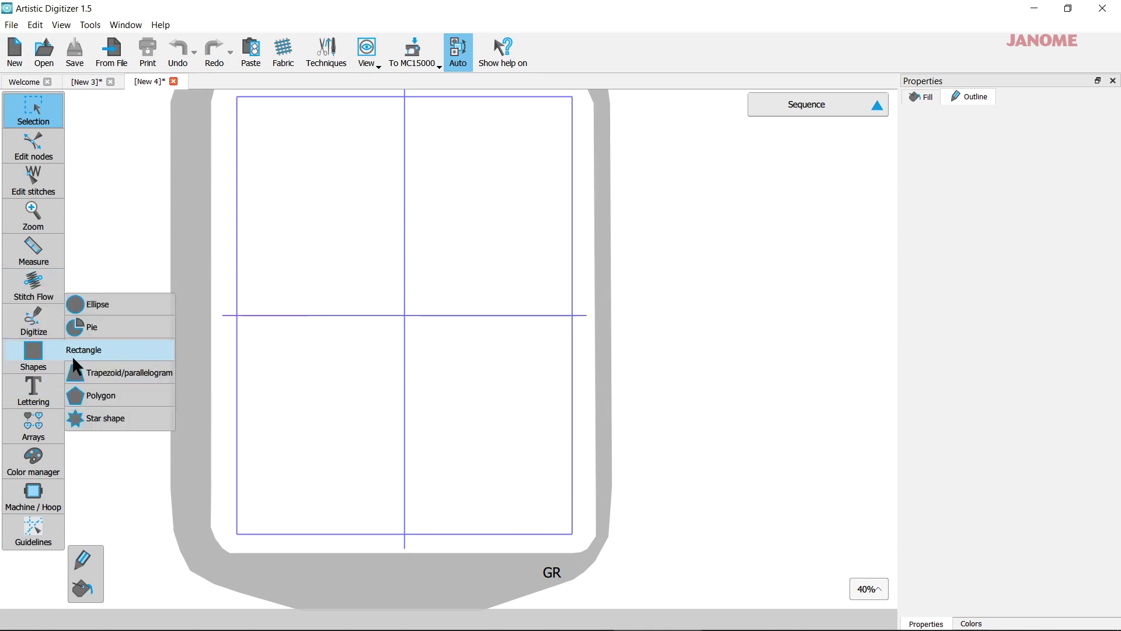
click(85, 349)
drag(240, 98, 273, 374)
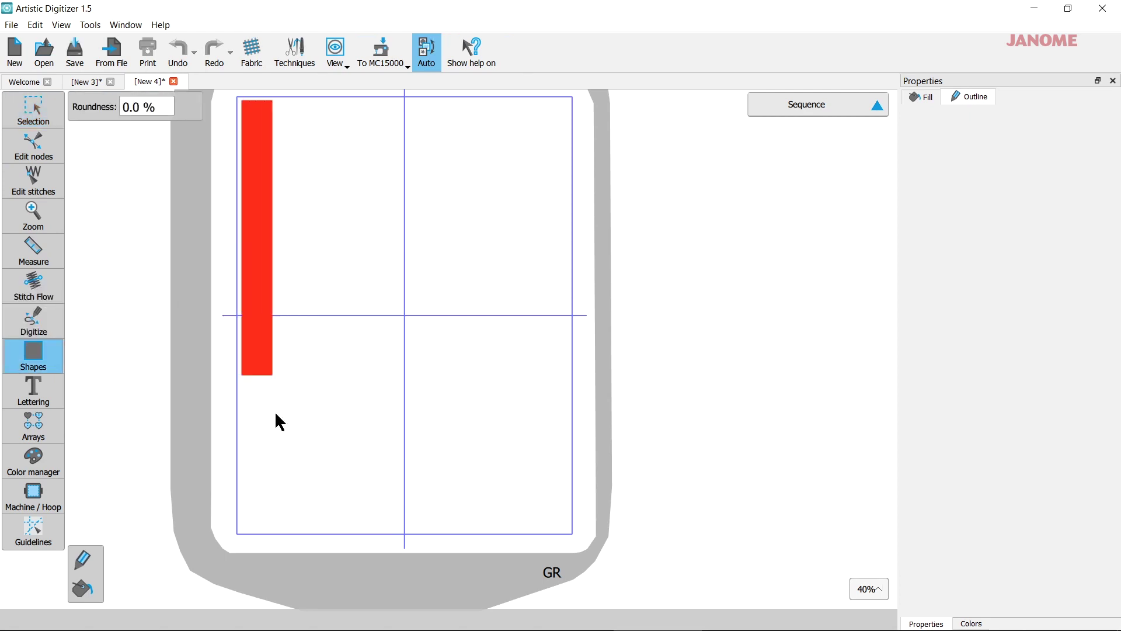
mouse_move(275, 414)
mouse_down()
mouse_move(305, 520)
mouse_move(560, 520)
mouse_move(565, 533)
mouse_up()
scroll(355, 394, up, 3)
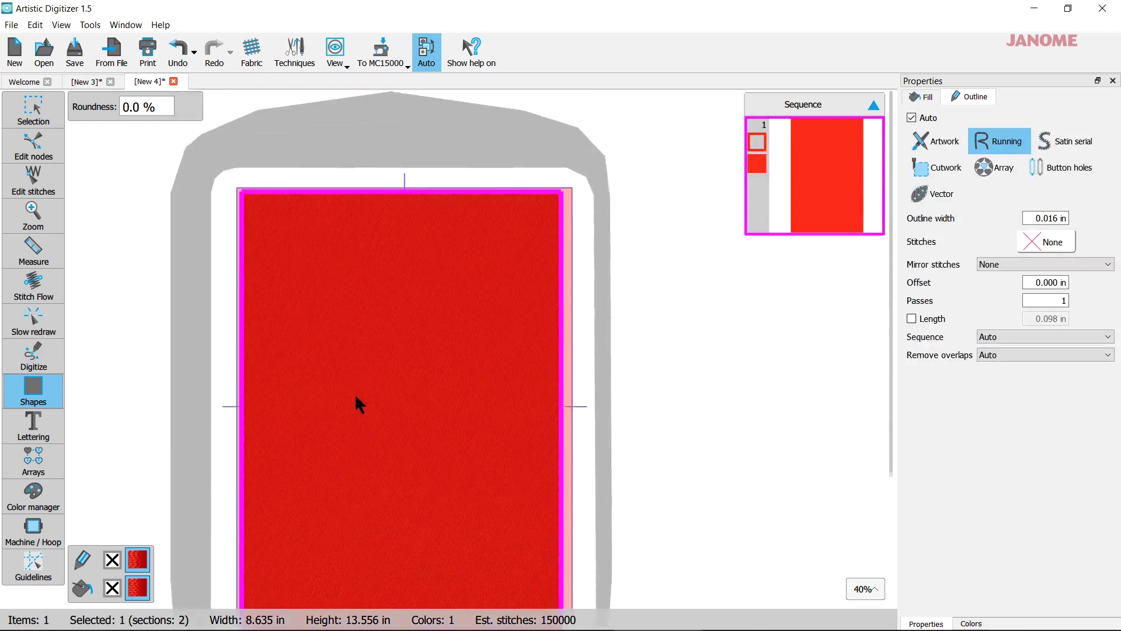
scroll(359, 395, down, 4)
Step: Resize the rectangle's height to 11.461 in, keeping it 8.635 in wide
click(35, 117)
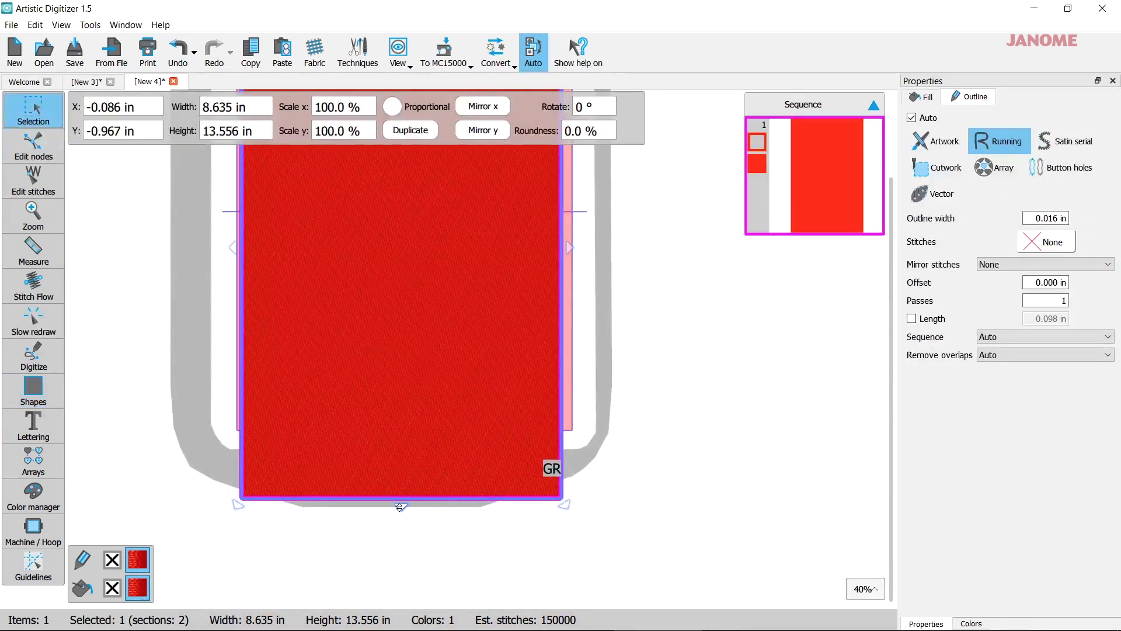
drag(401, 508, 400, 430)
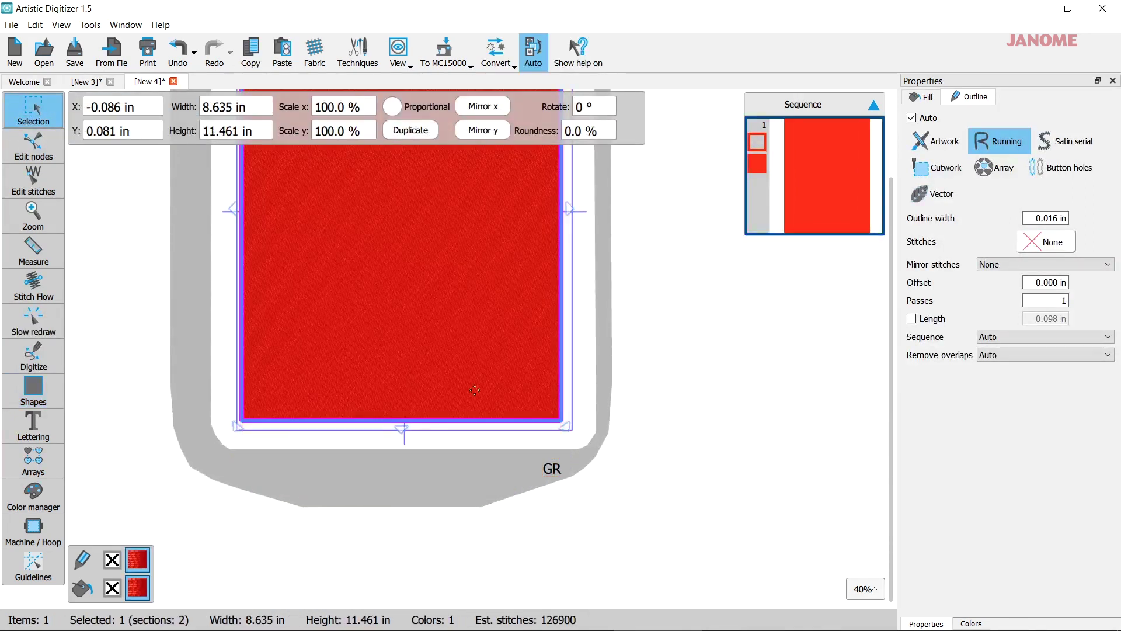
scroll(481, 371, up, 2)
scroll(480, 371, up, 1)
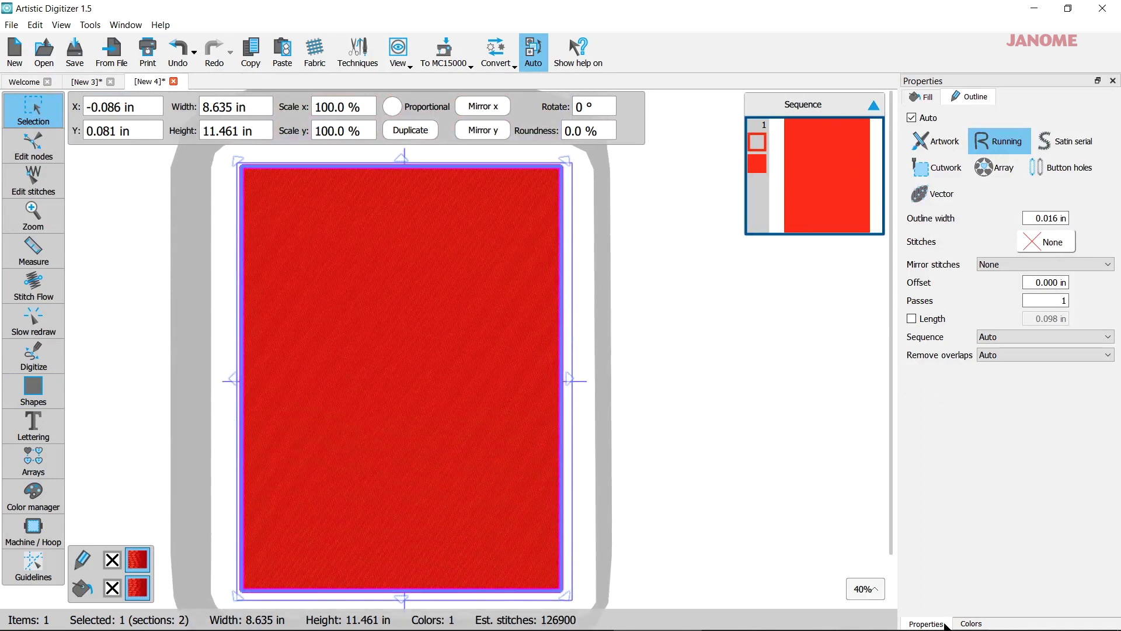
Step: Give the rectangle a 218 Yellow Green outline and fill
click(970, 624)
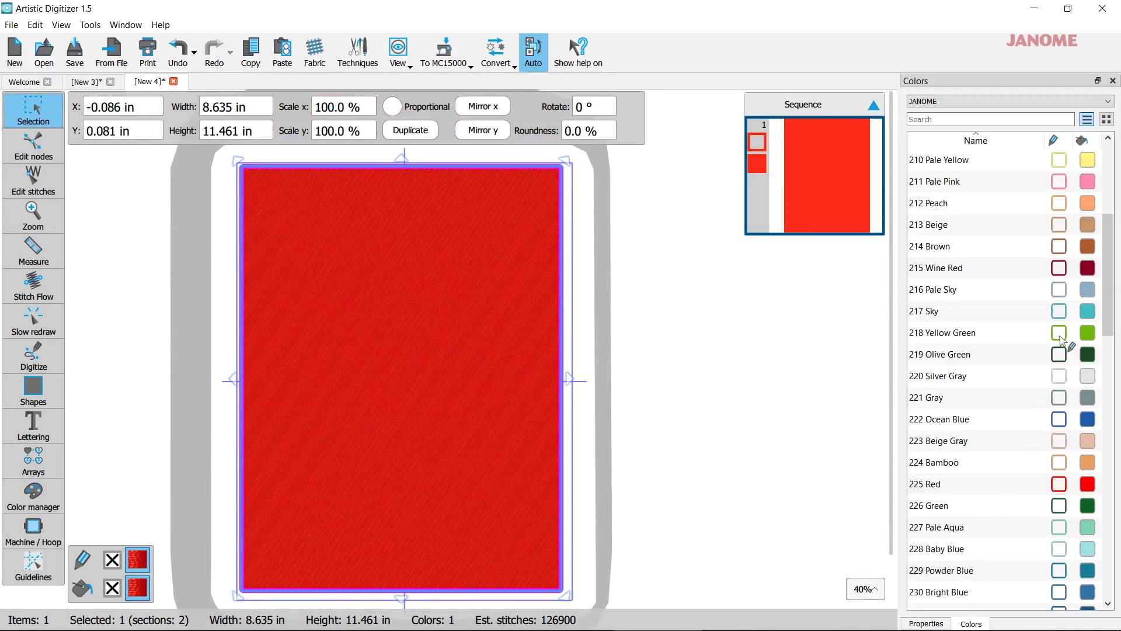
click(1084, 341)
click(1086, 334)
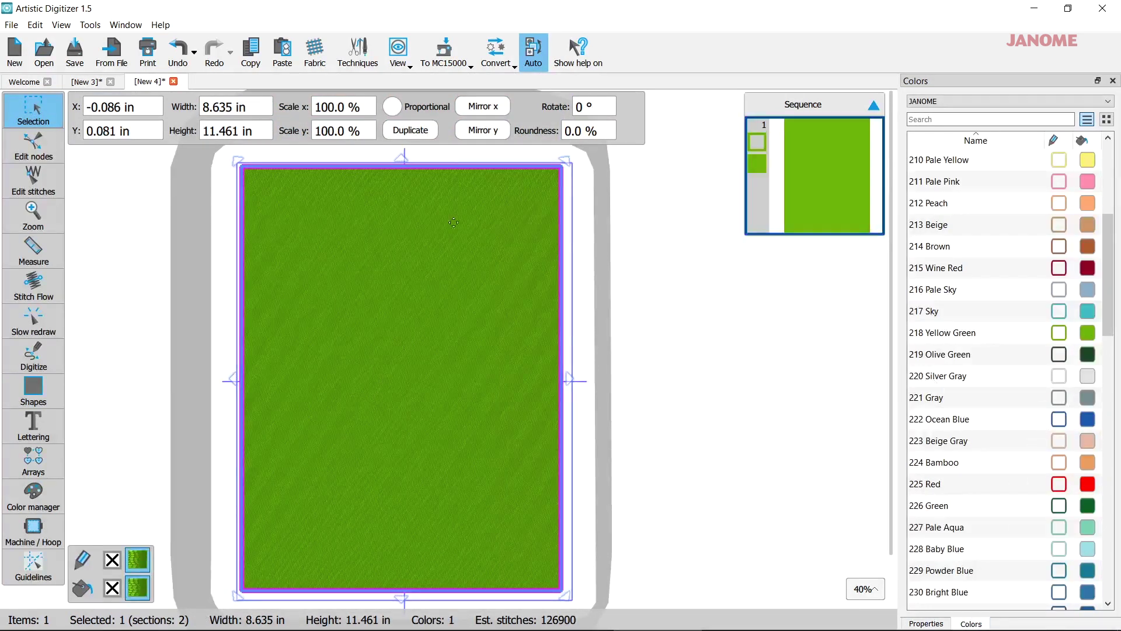
Step: Convert the rectangle into a floral vine array using the butterfly flower and clover leaf
click(497, 58)
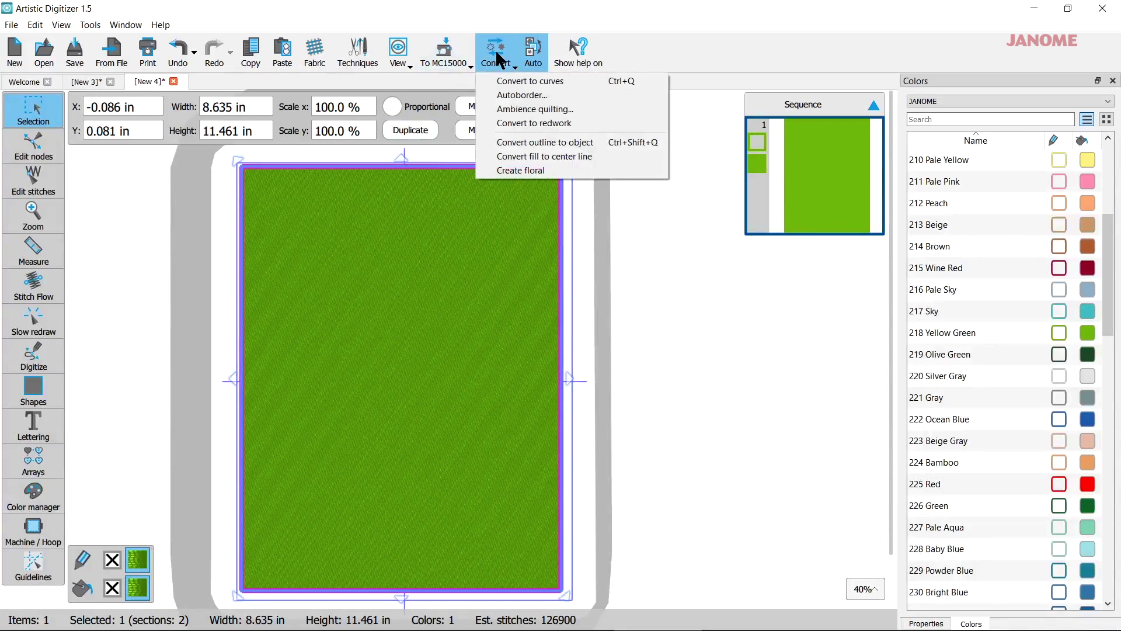
click(532, 170)
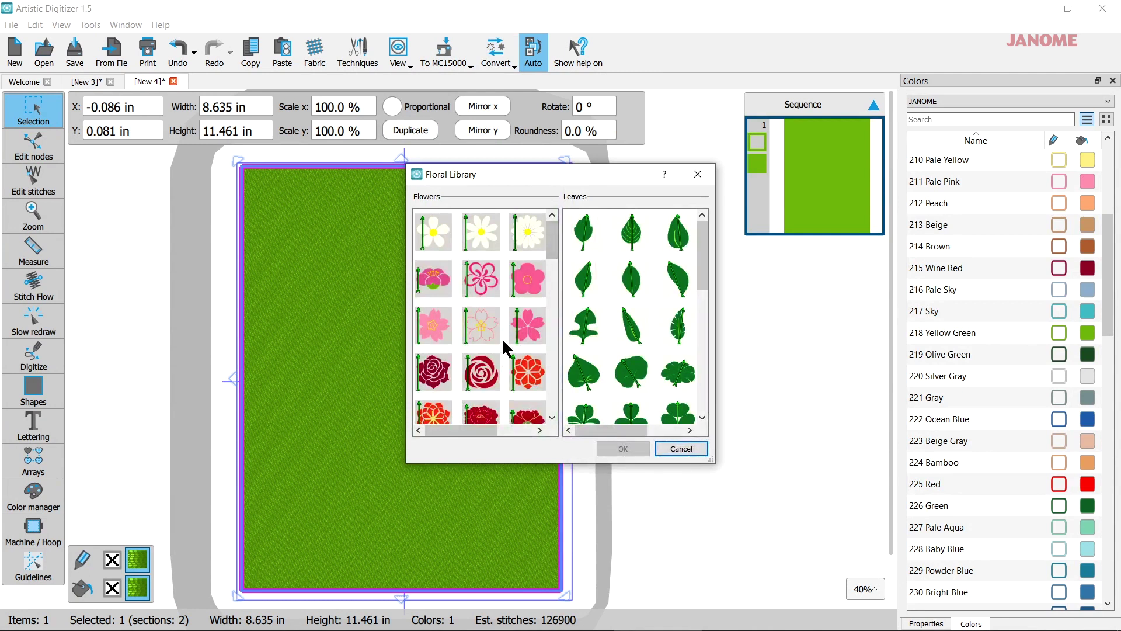
scroll(510, 336, down, 5)
scroll(510, 336, down, 5)
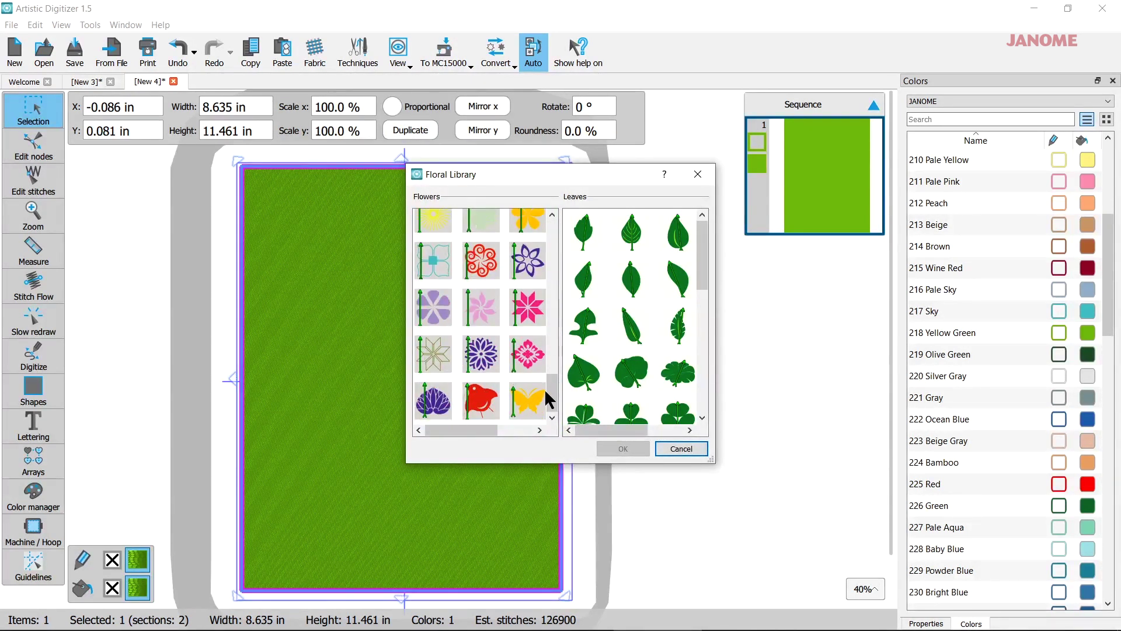
click(522, 400)
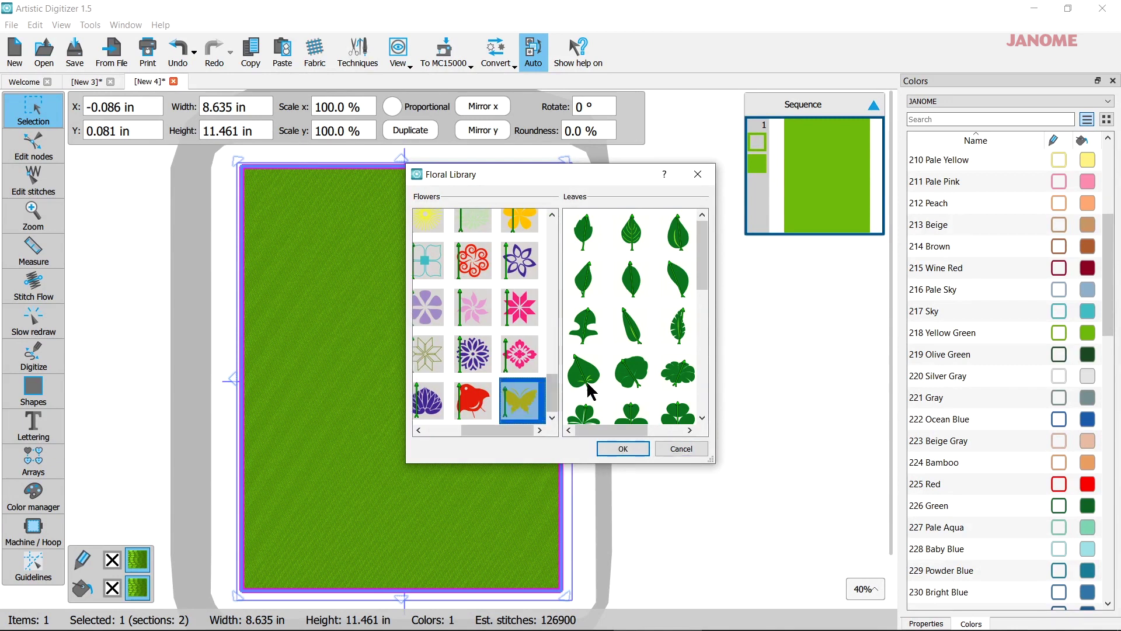
scroll(681, 383, down, 3)
click(639, 282)
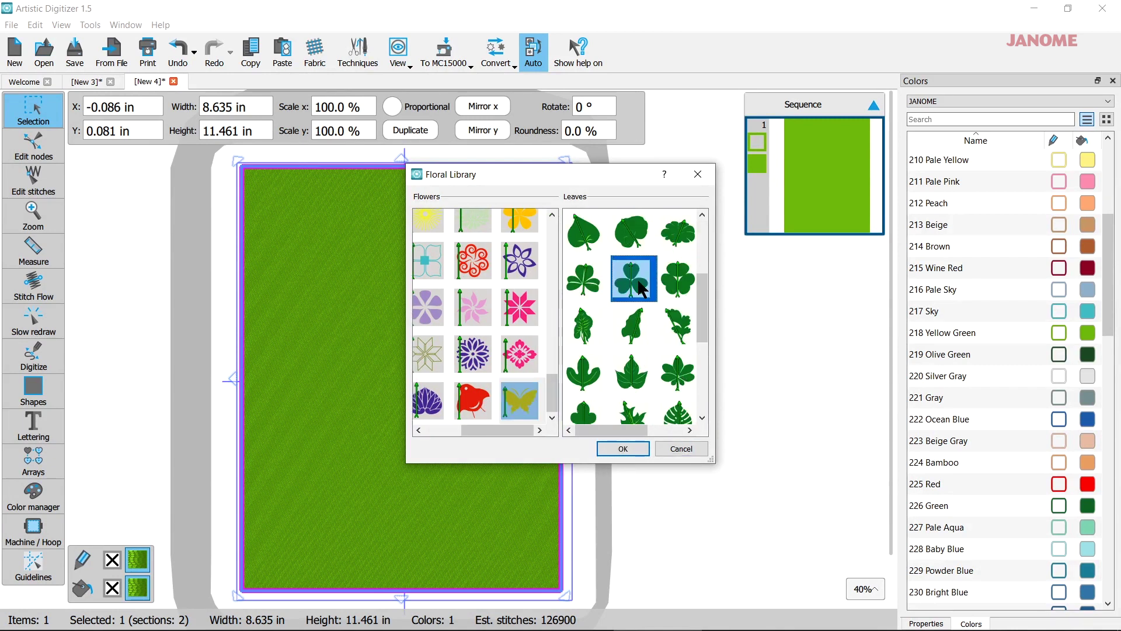
click(620, 450)
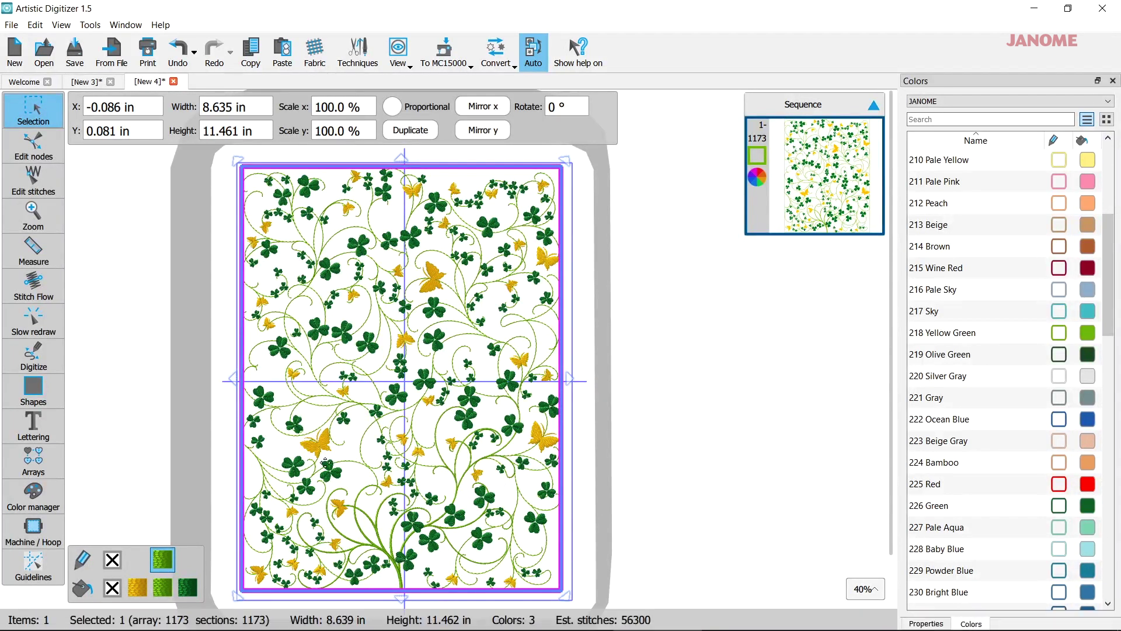
Step: Draw a short stitch-flow line at the design centre and regenerate the vine array around it
click(33, 289)
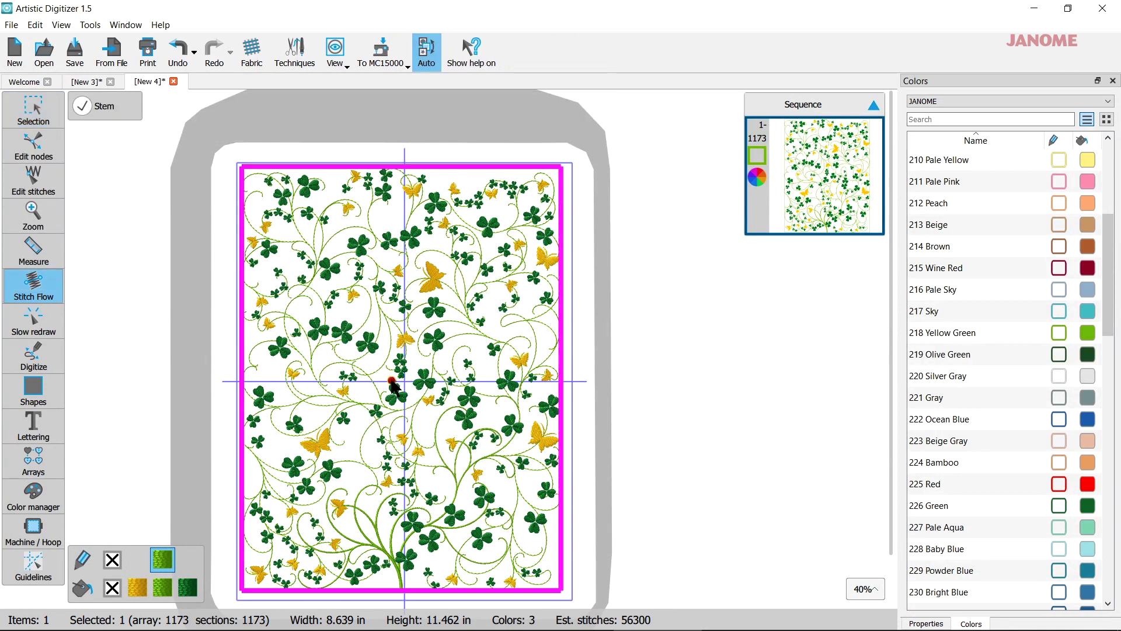
drag(391, 381, 417, 381)
click(426, 442)
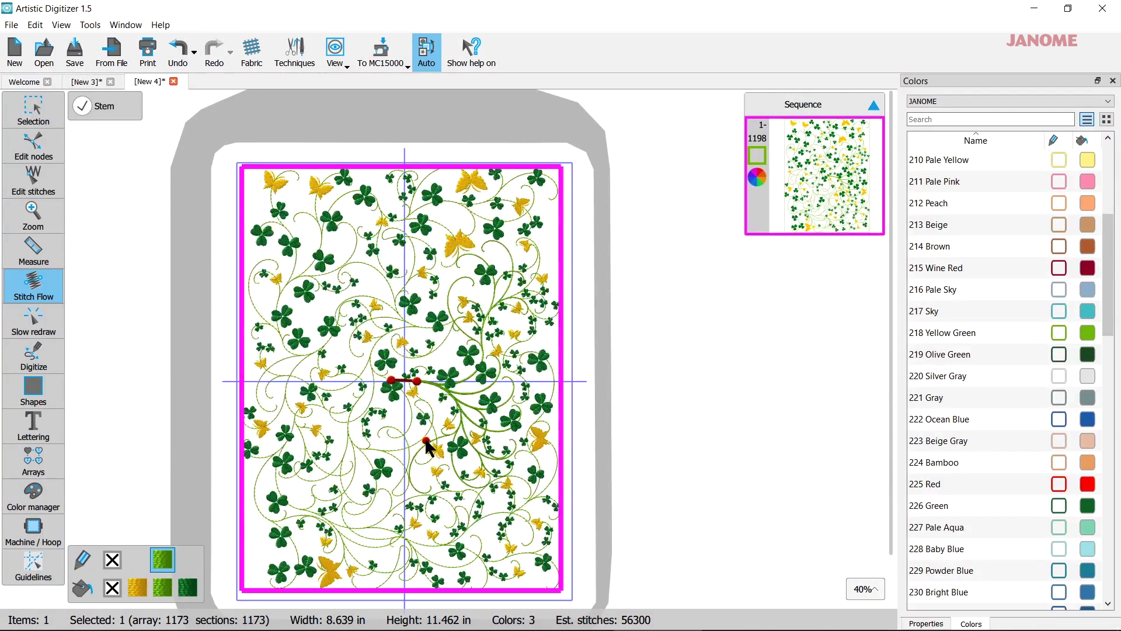
click(422, 380)
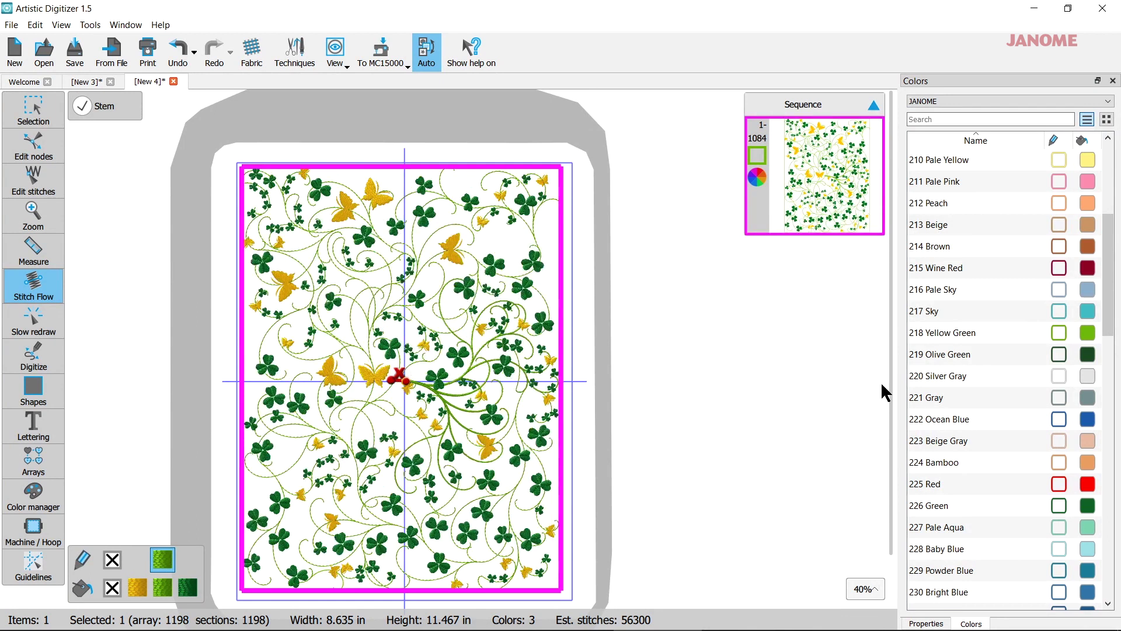
mouse_move(922, 626)
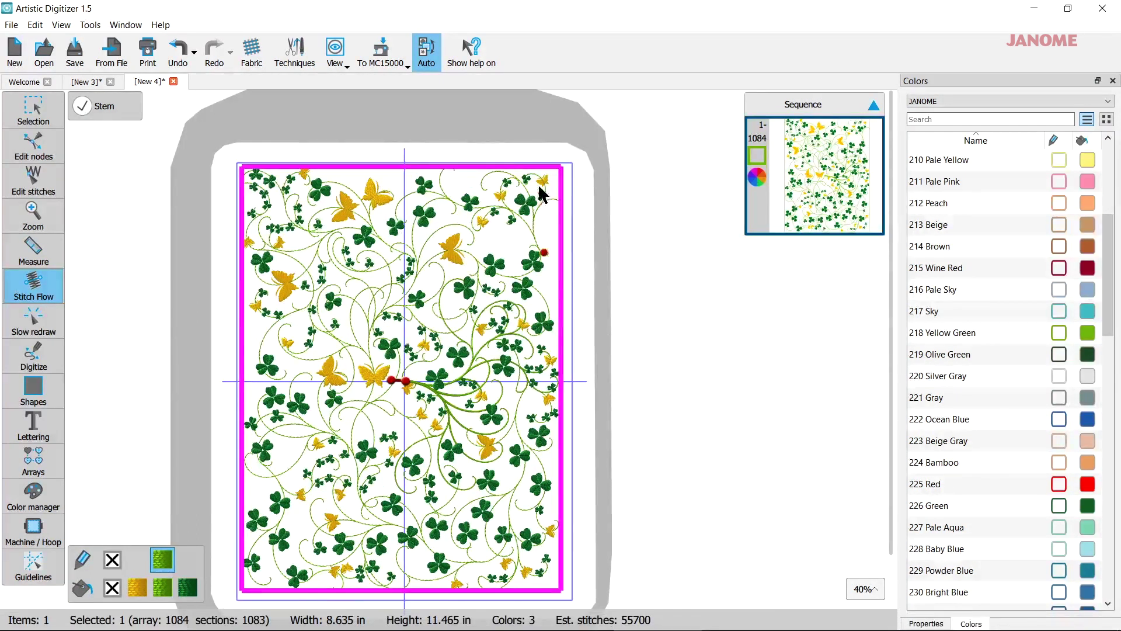
key(Escape)
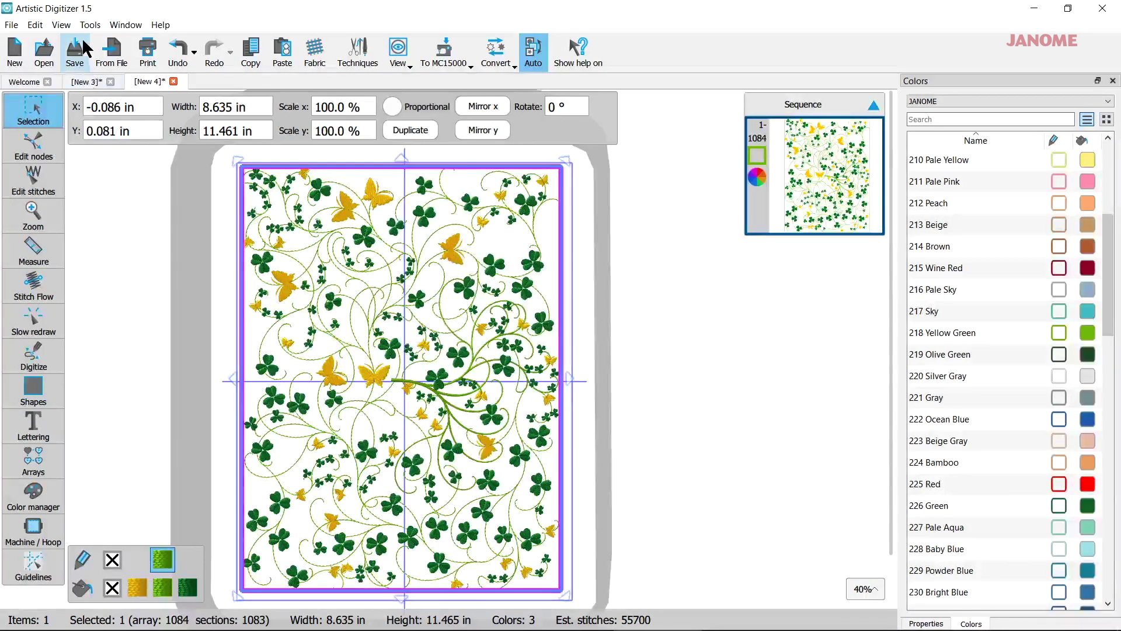
click(92, 25)
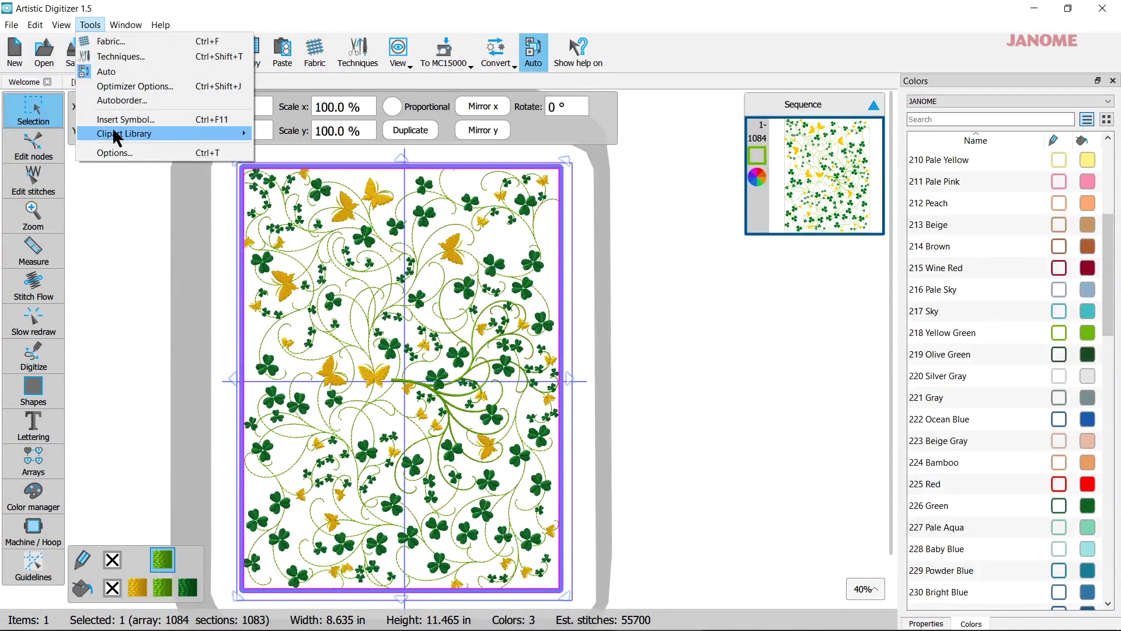
Step: Filter the clipart library by name 'flower' and insert the red Flowers23 clip art
mouse_move(117, 135)
click(295, 134)
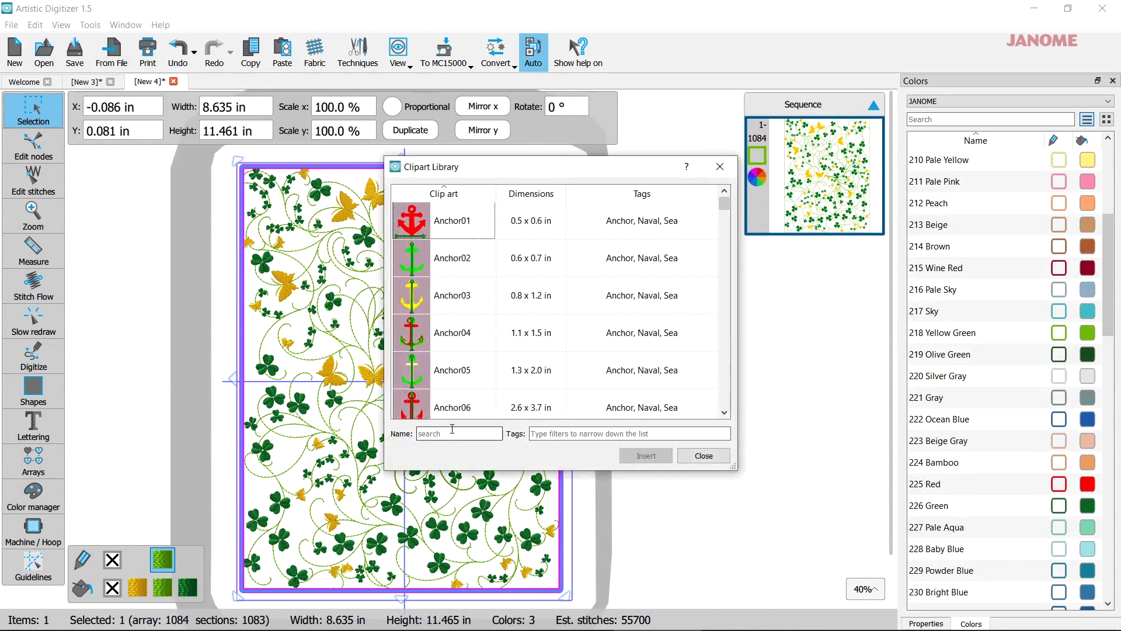
click(442, 434)
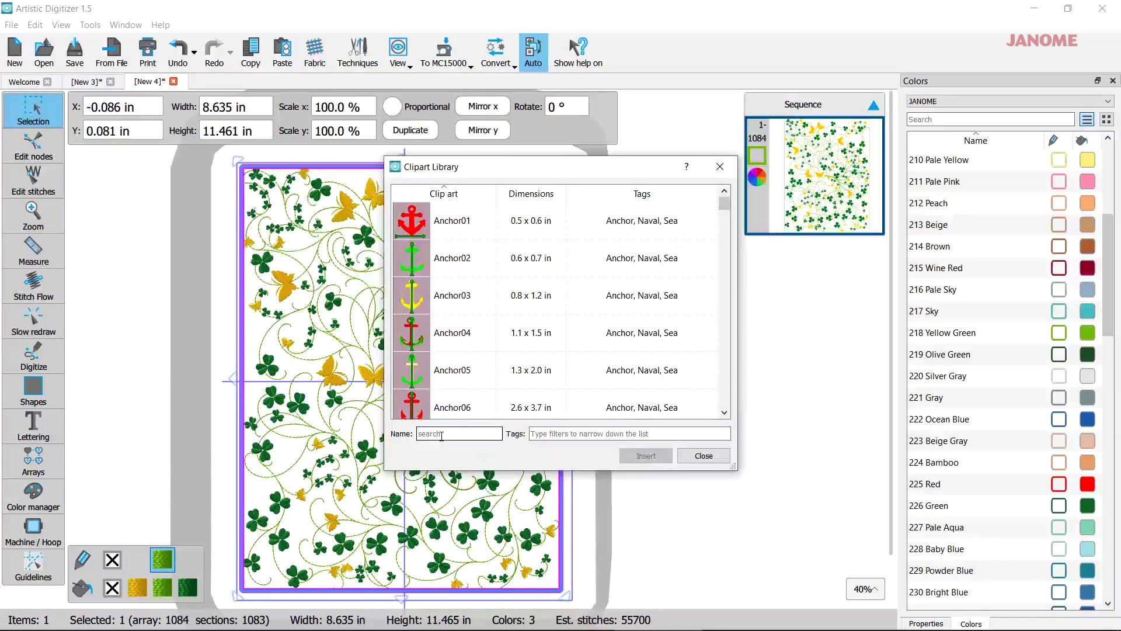
text(flow)
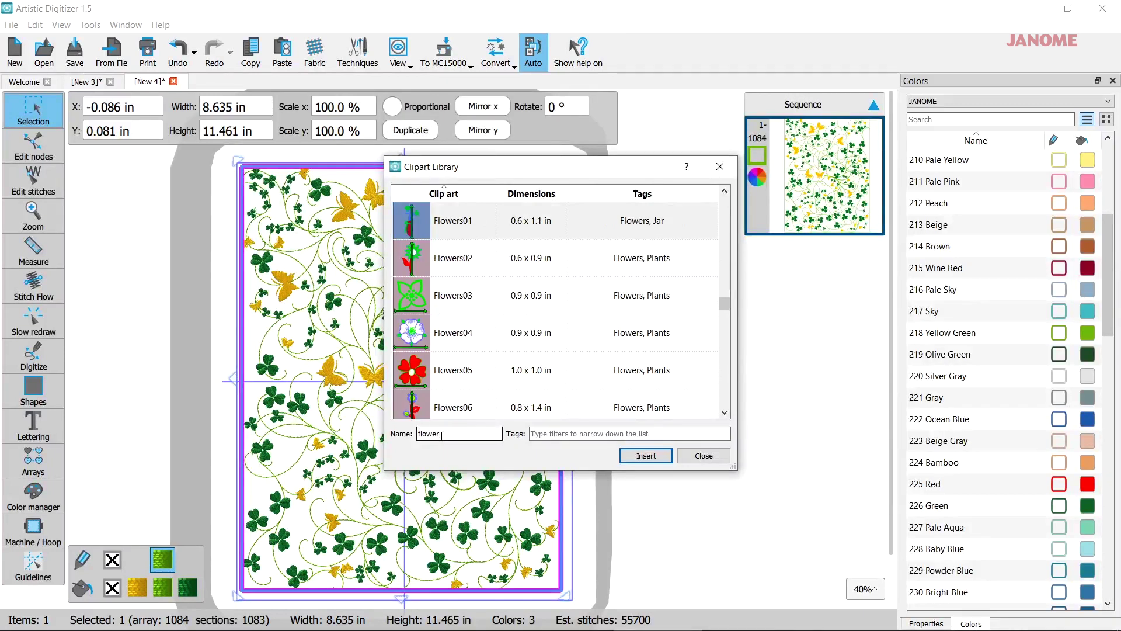
text(er)
scroll(412, 331, down, 2)
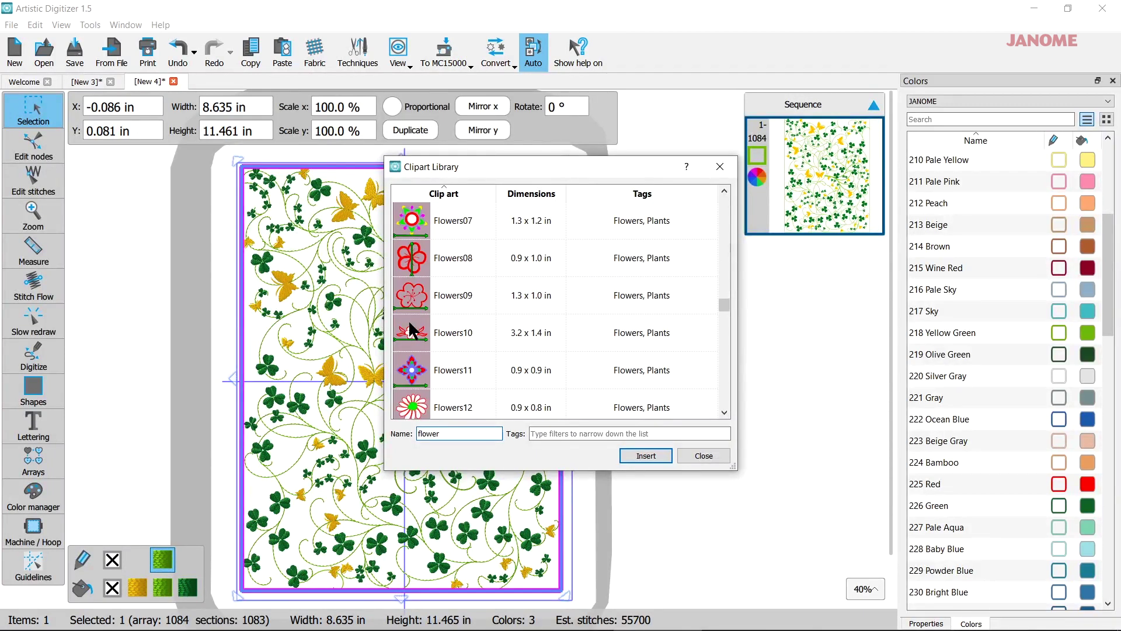
scroll(412, 331, down, 3)
scroll(410, 325, down, 2)
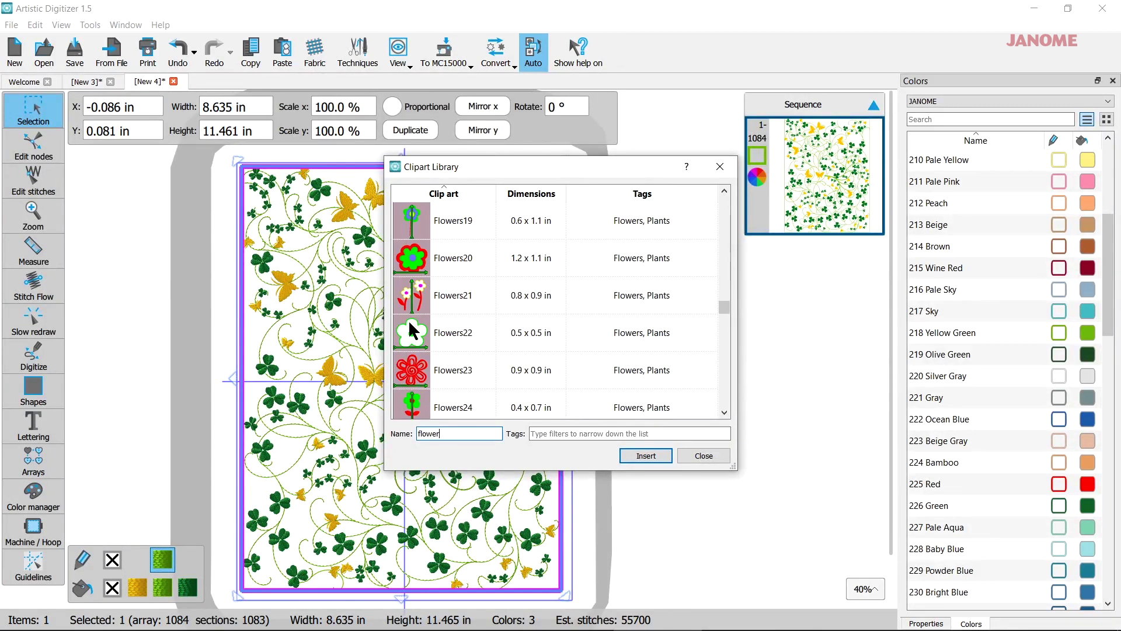
click(410, 268)
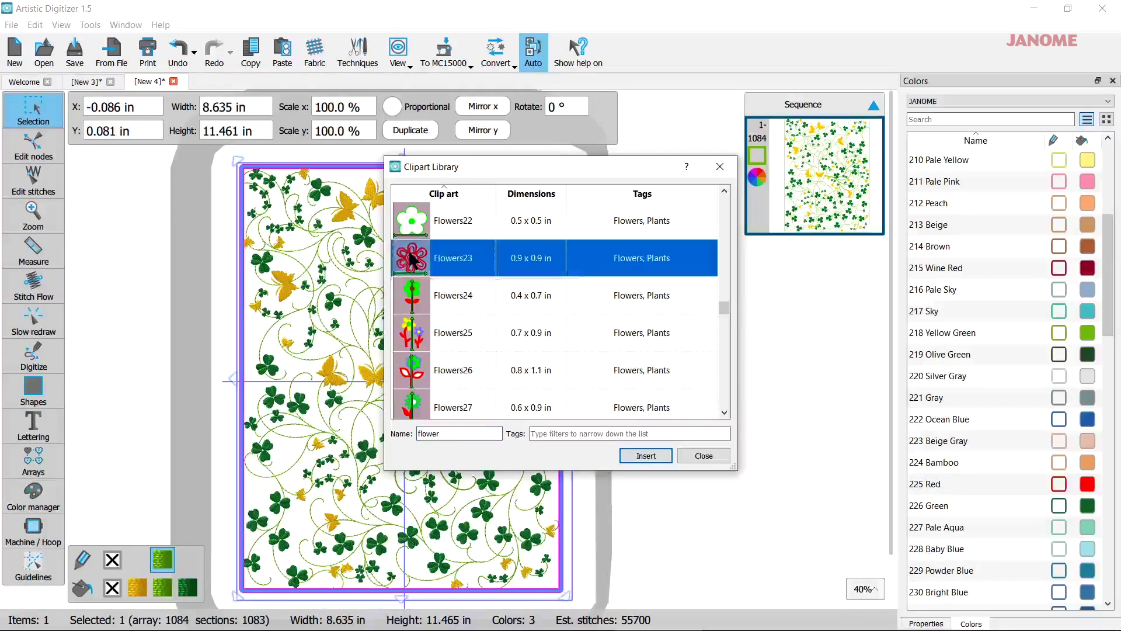
click(647, 458)
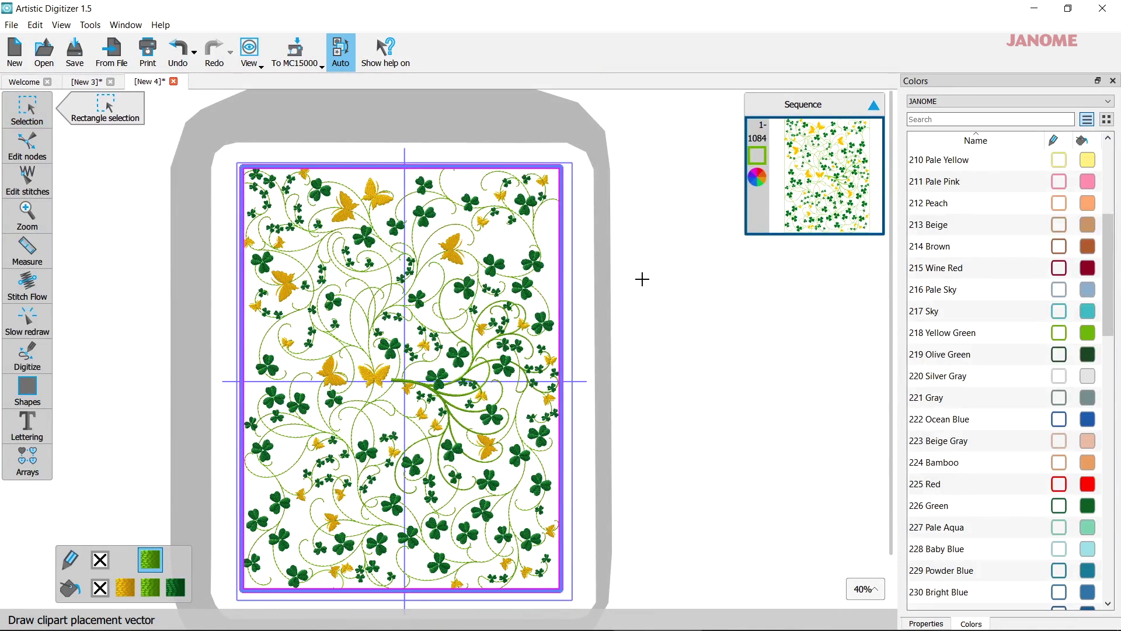
Step: Place the Flowers23 clip art right of the design and select it with the array
drag(636, 266, 666, 321)
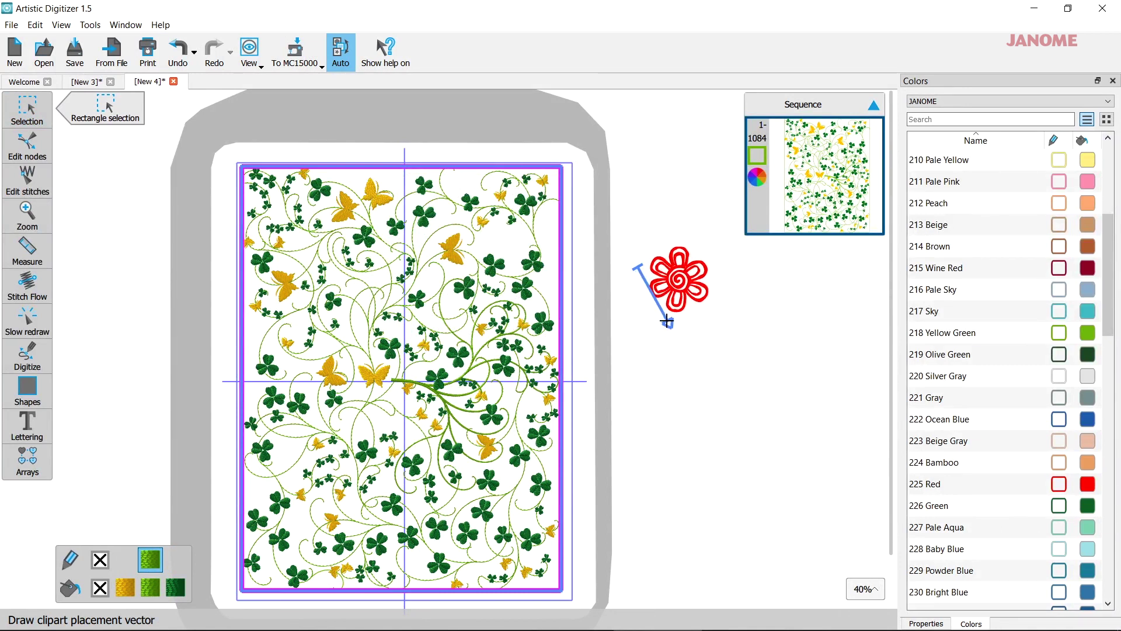
click(666, 321)
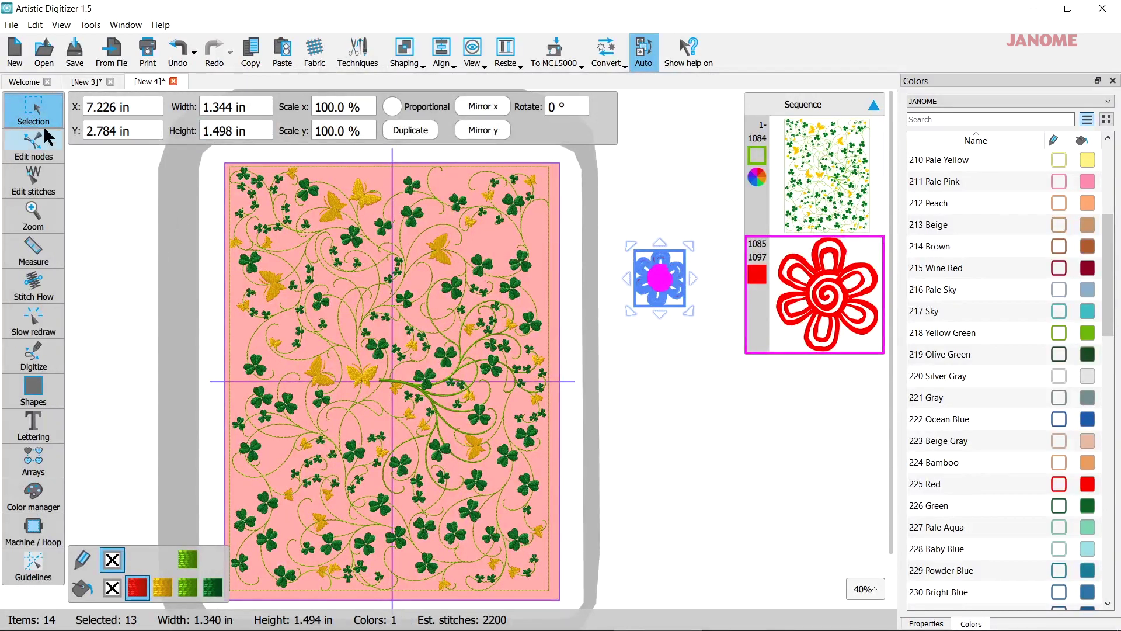
drag(190, 150, 707, 461)
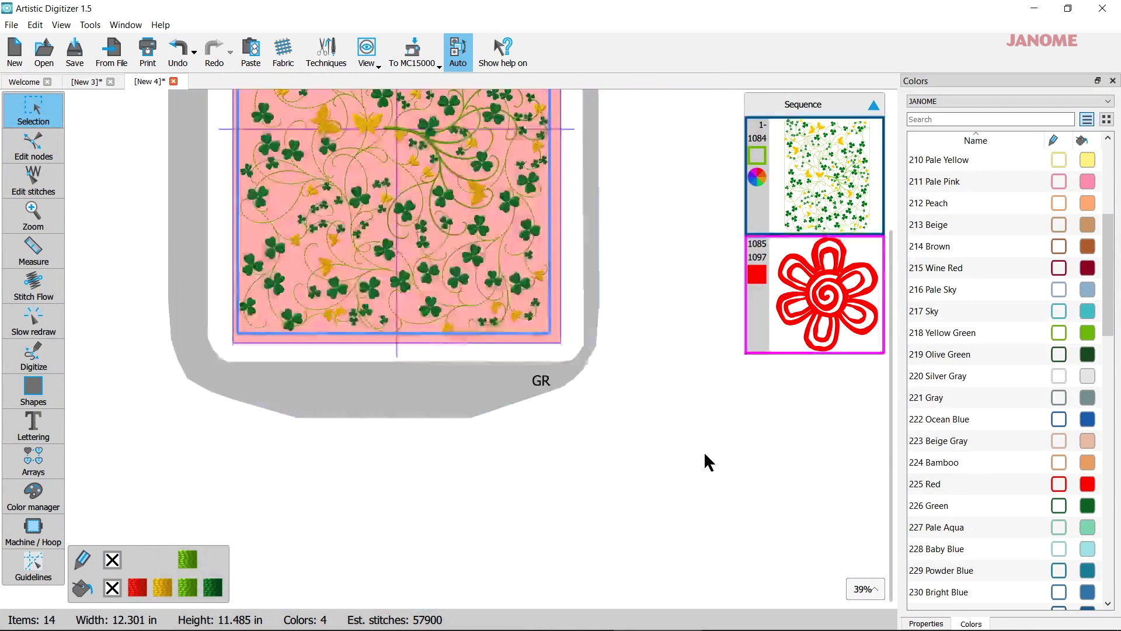
scroll(682, 411, up, 2)
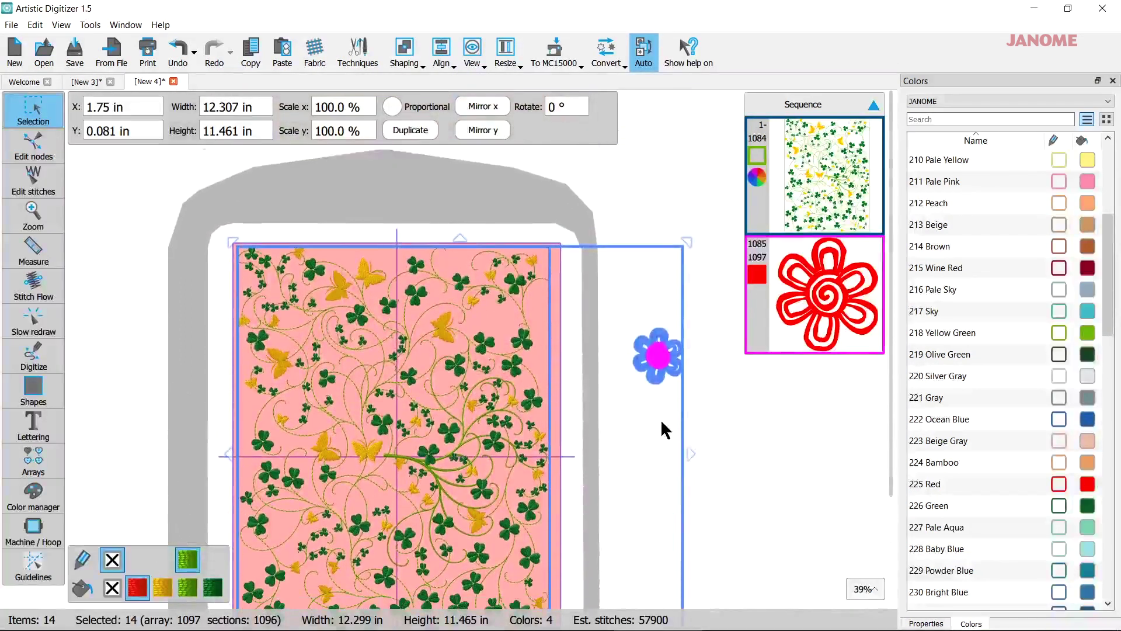
Step: Add the red flower to the array as its flower, replacing the butterflies, then deselect
right_click(369, 295)
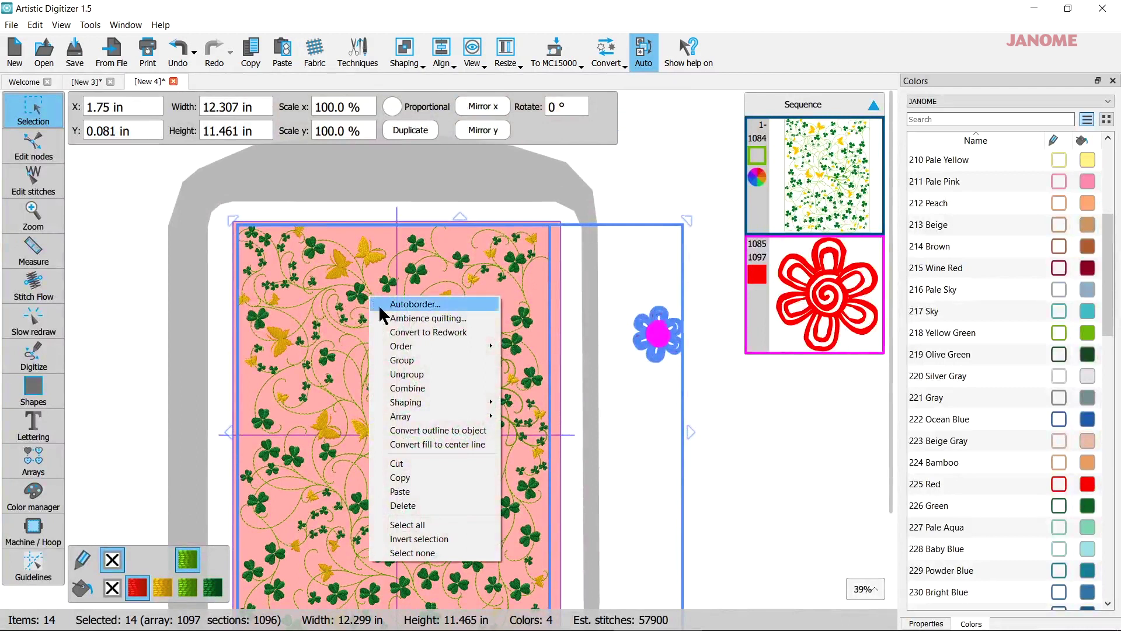
mouse_move(444, 416)
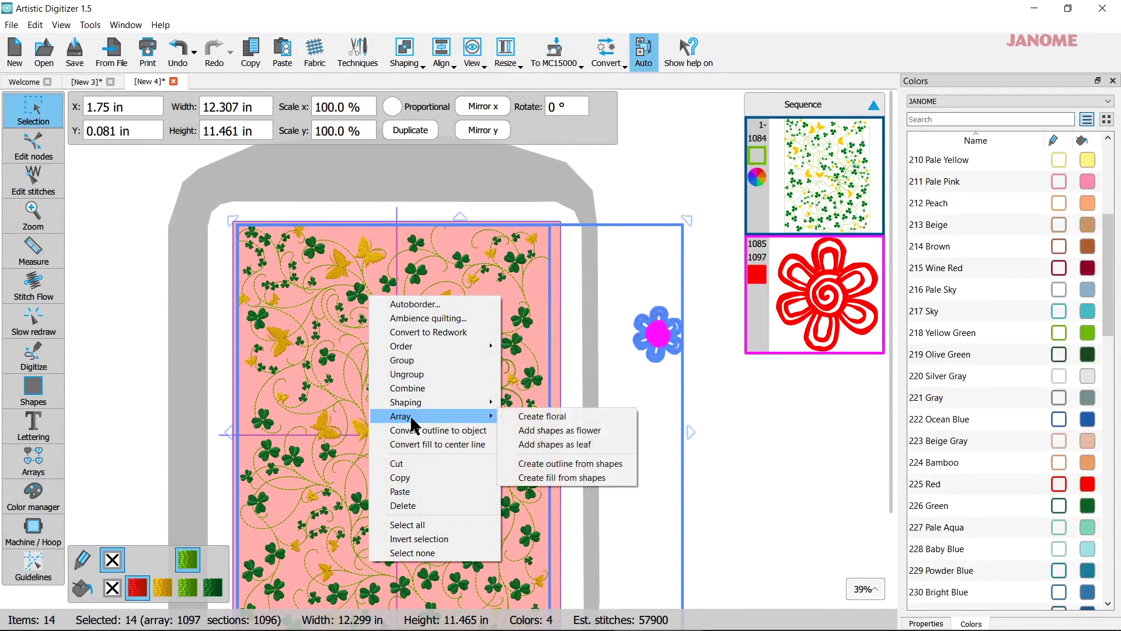
click(555, 431)
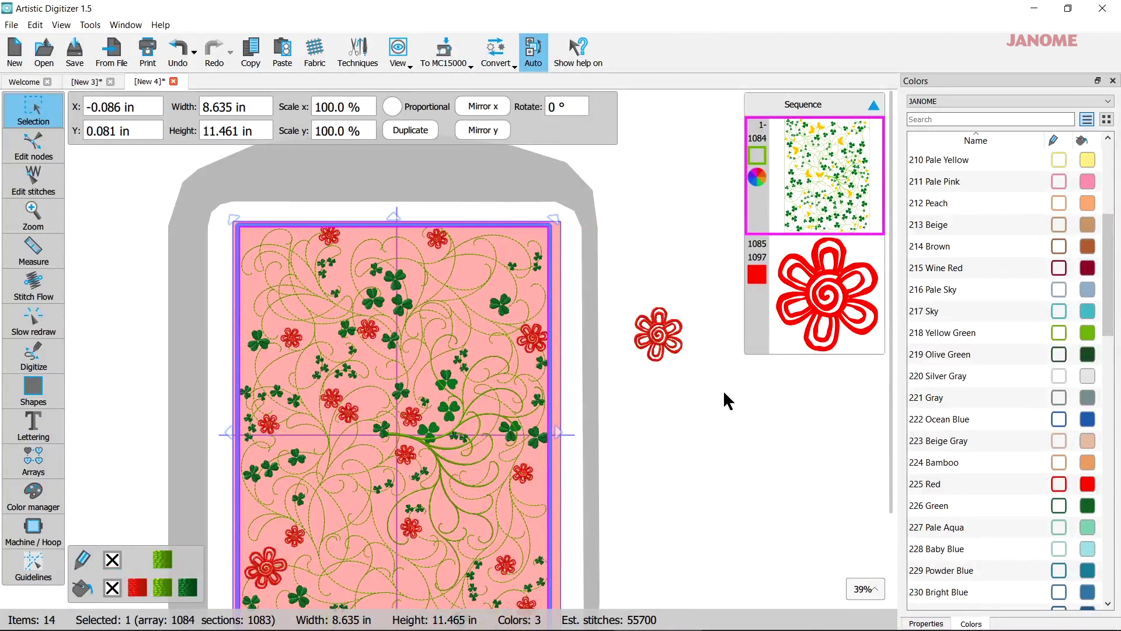
scroll(486, 475, down, 3)
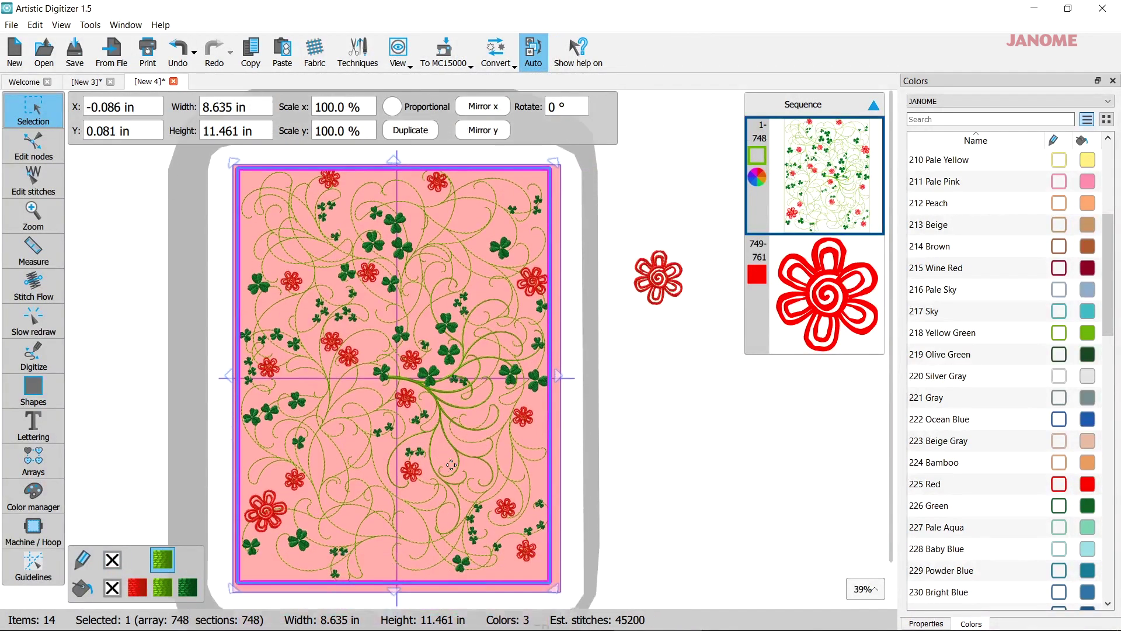
click(619, 458)
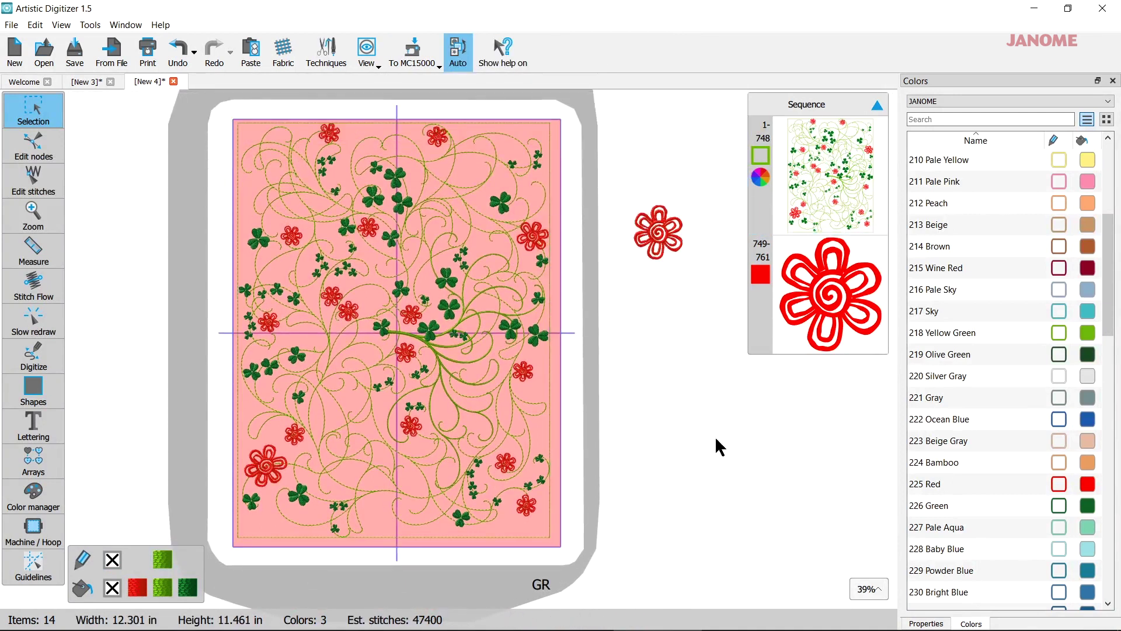